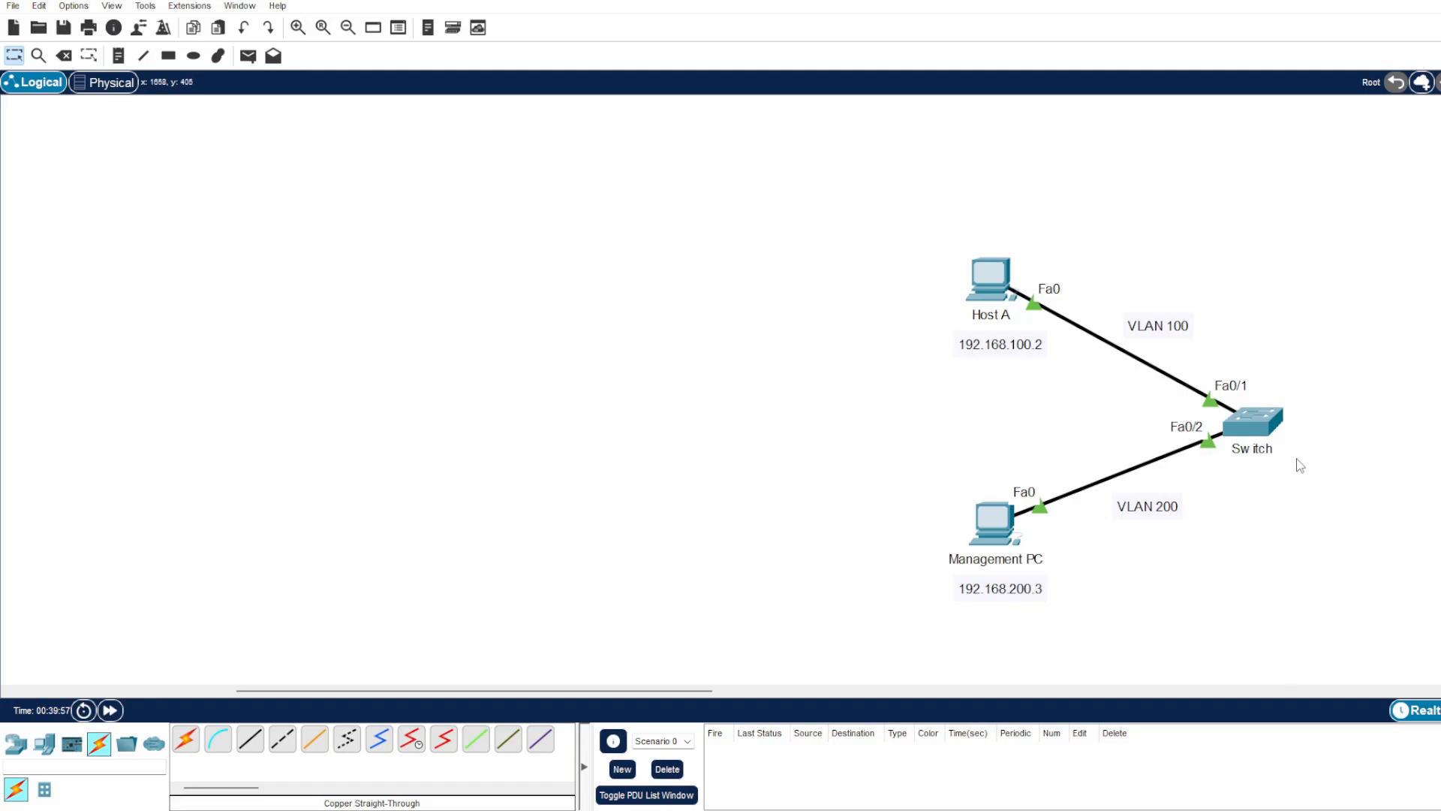
Step: Open the Switch's command line and create the VLAN 200 interface from global configuration mode
left_click(1266, 430)
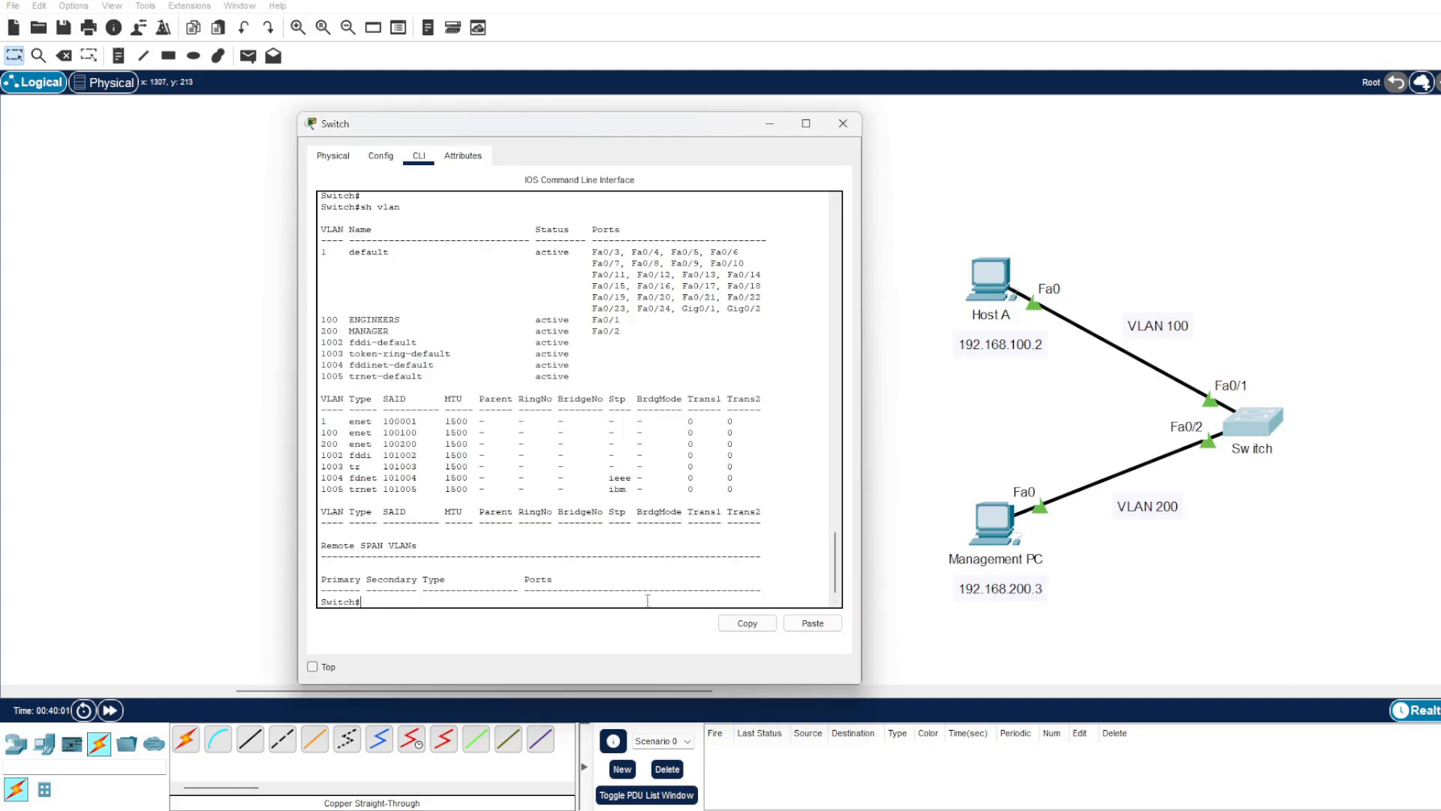
type("conf t")
key("Return")
type("inter")
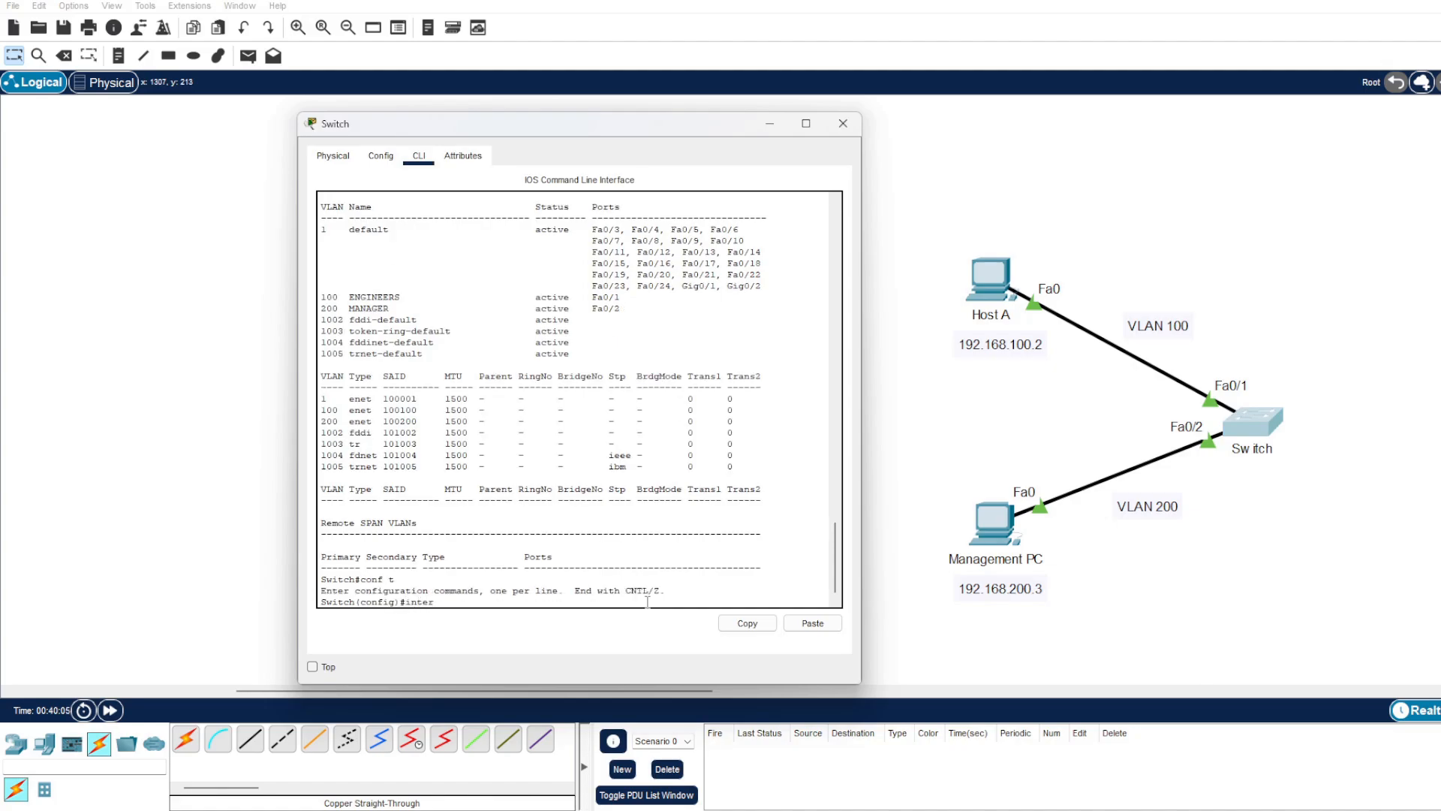
key("Tab")
type("vla")
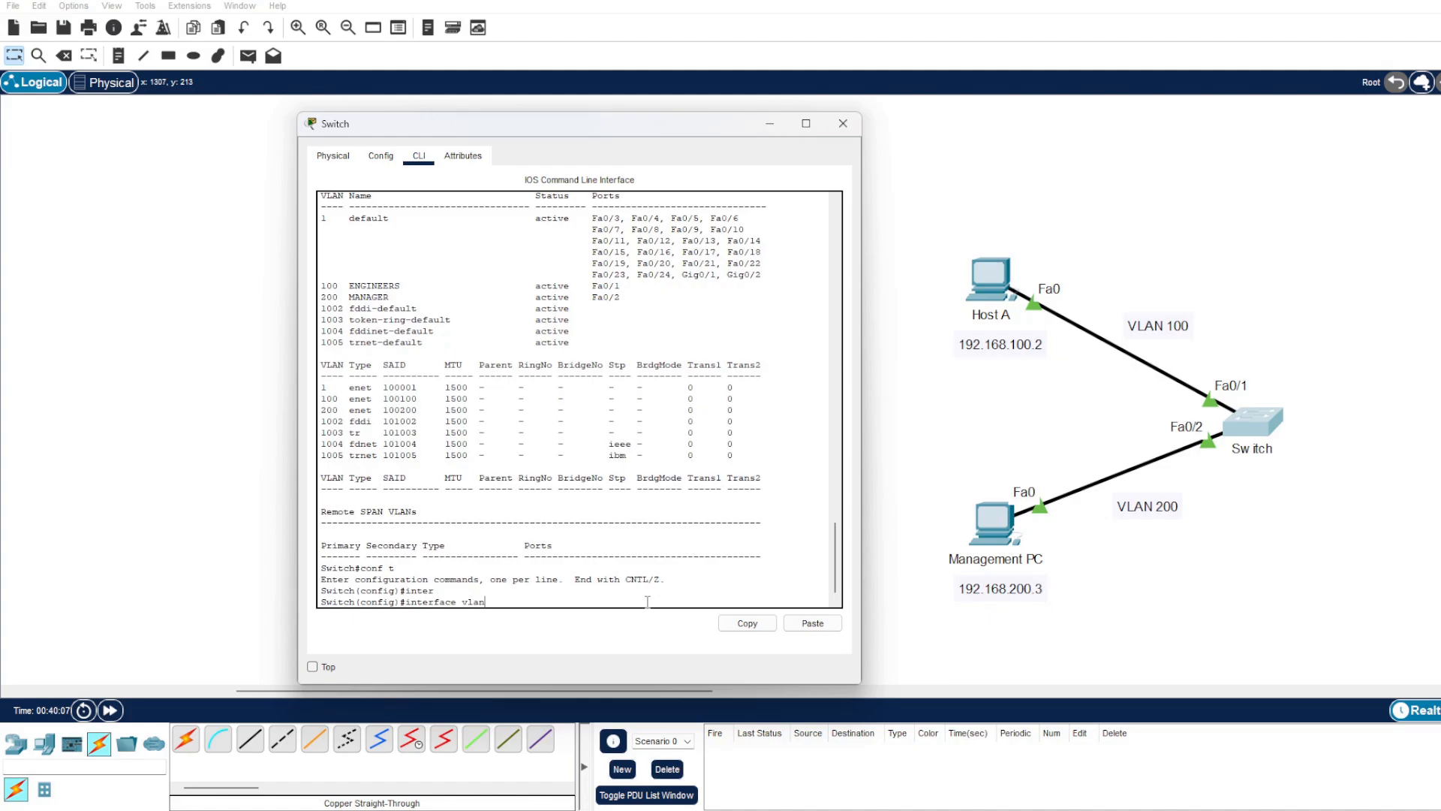
type("n 200")
key("Return")
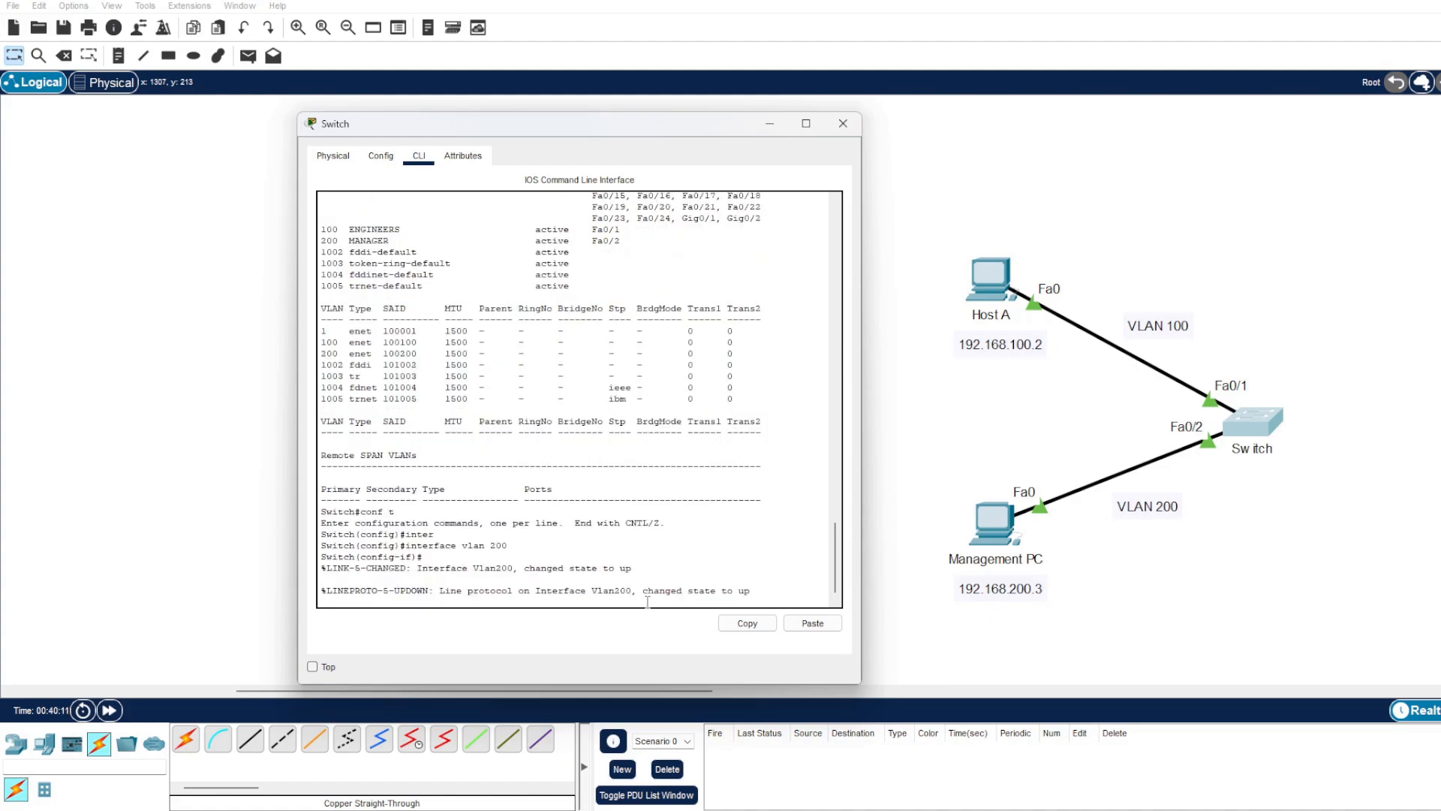
Step: Assign IP address 192.168.200.1 with mask 255.255.255.0 to the VLAN 200 interface and exit configuration mode
key("Return")
key("Return")
type("ip a")
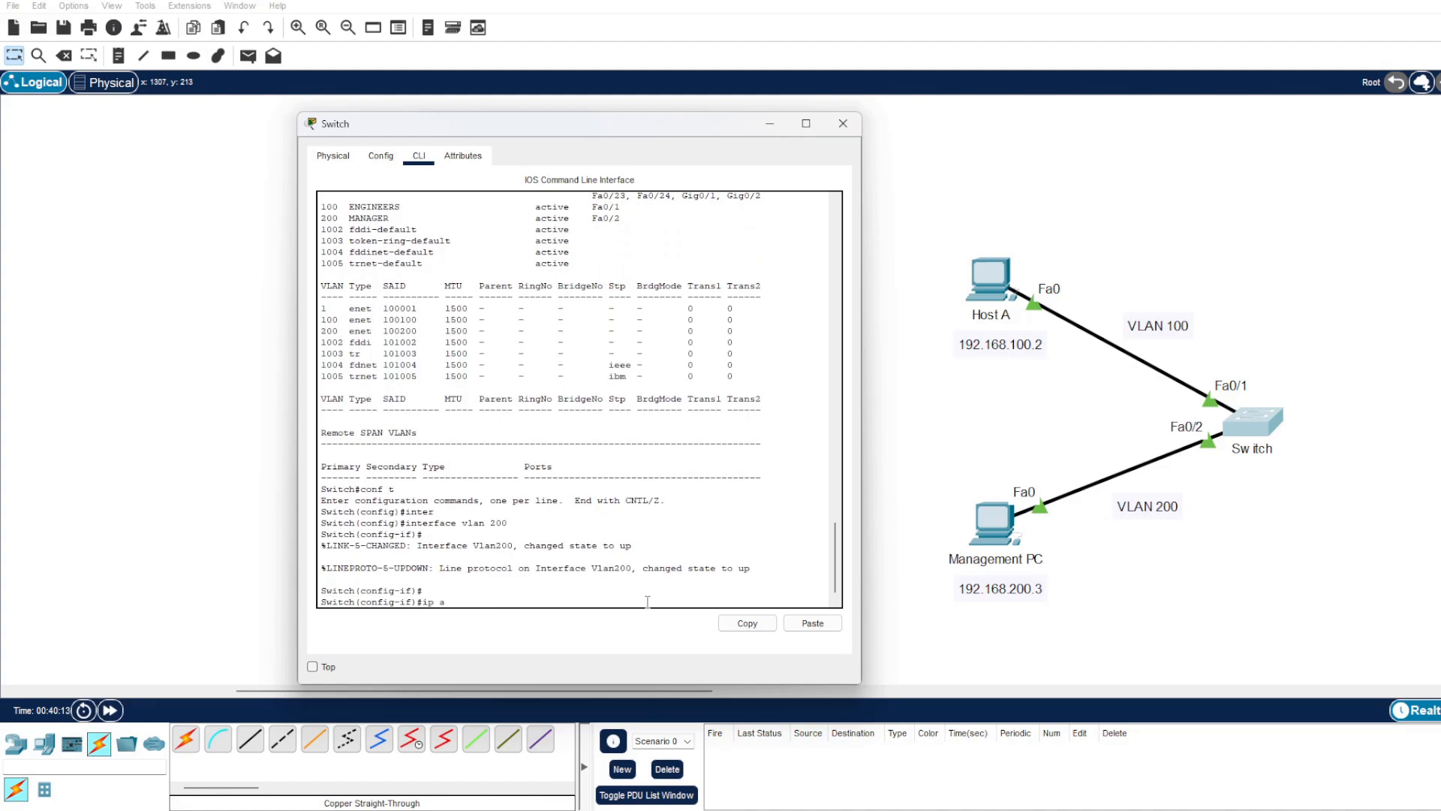
type("dd")
key("Tab")
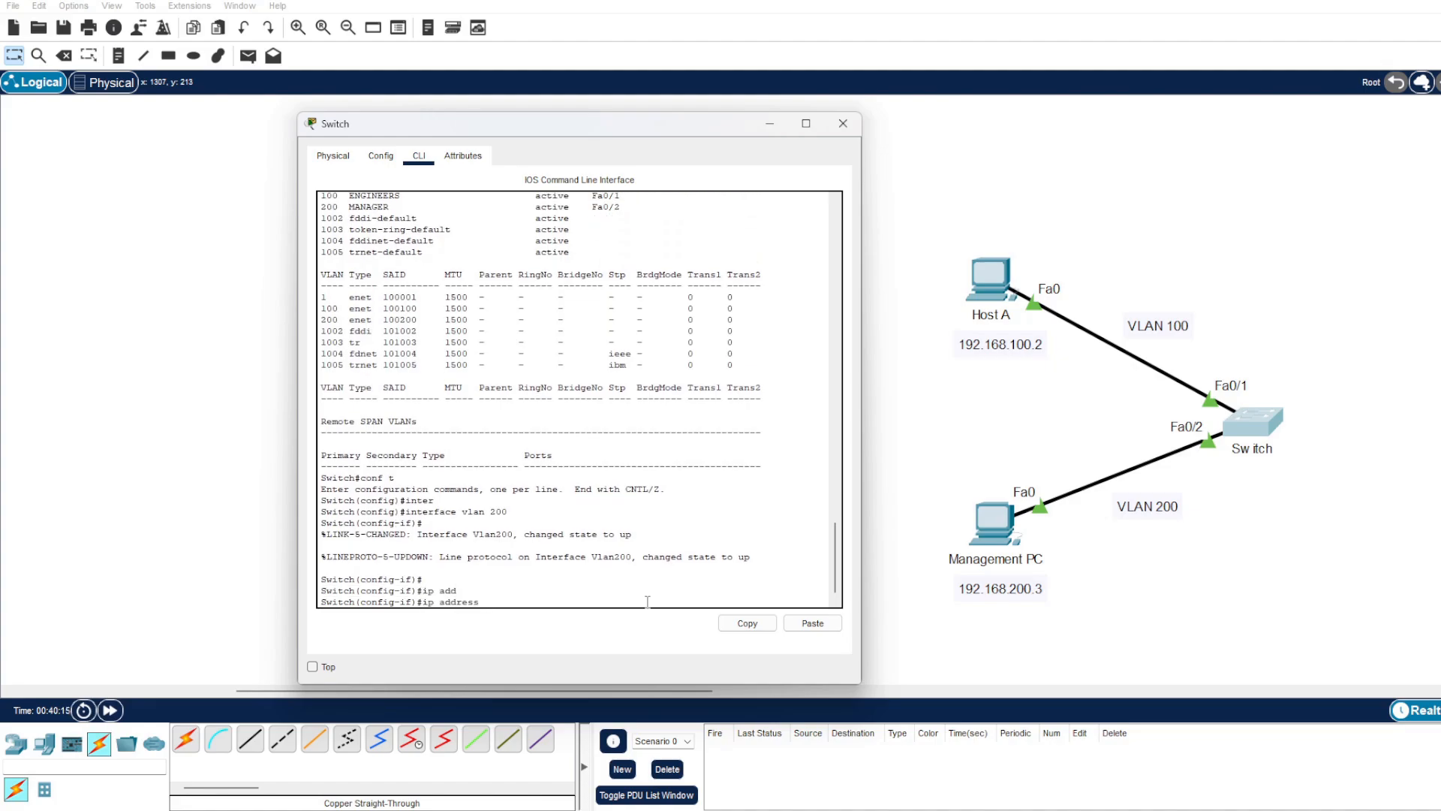
type("192.168.200.1 255.255.255.0")
key("Return")
type("end")
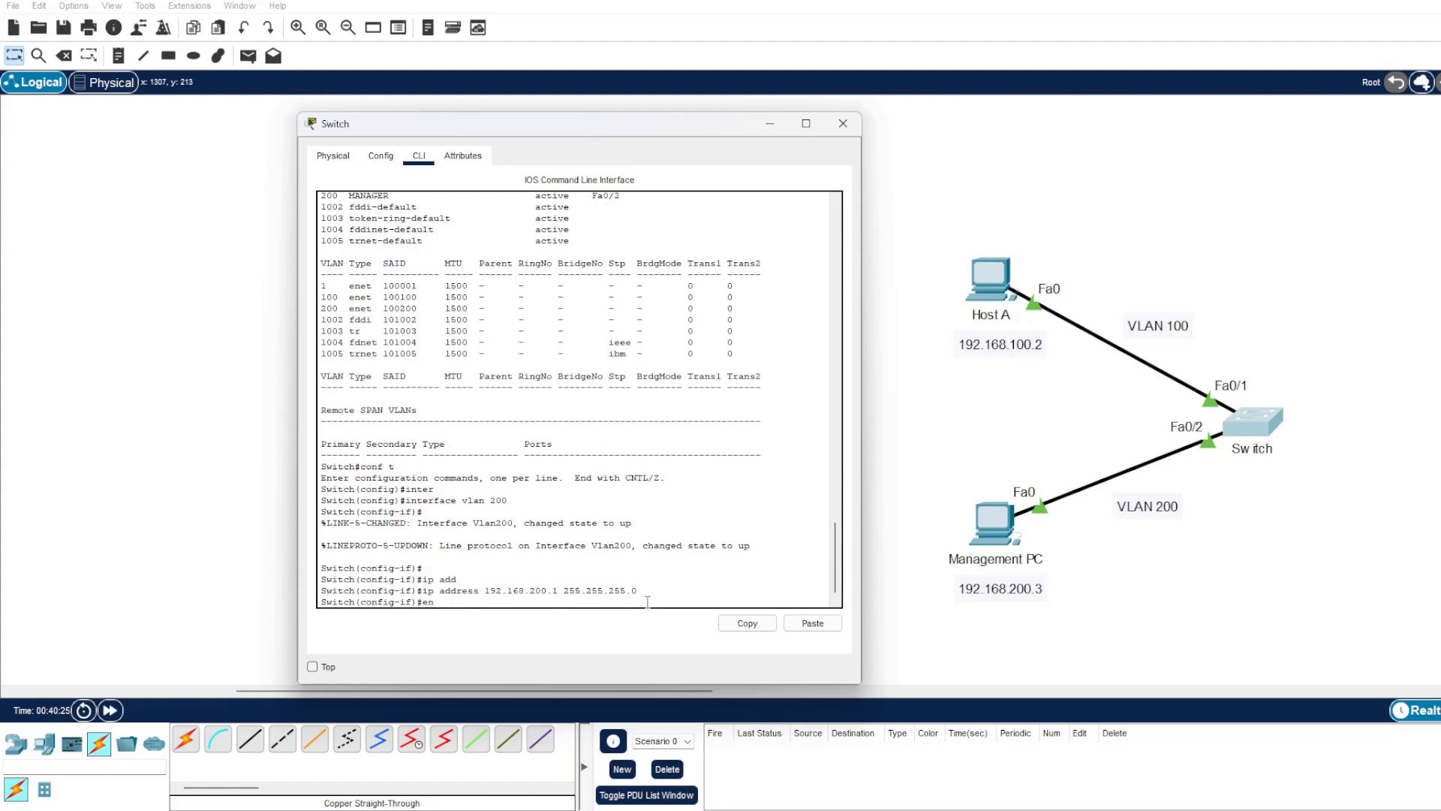
key("Return")
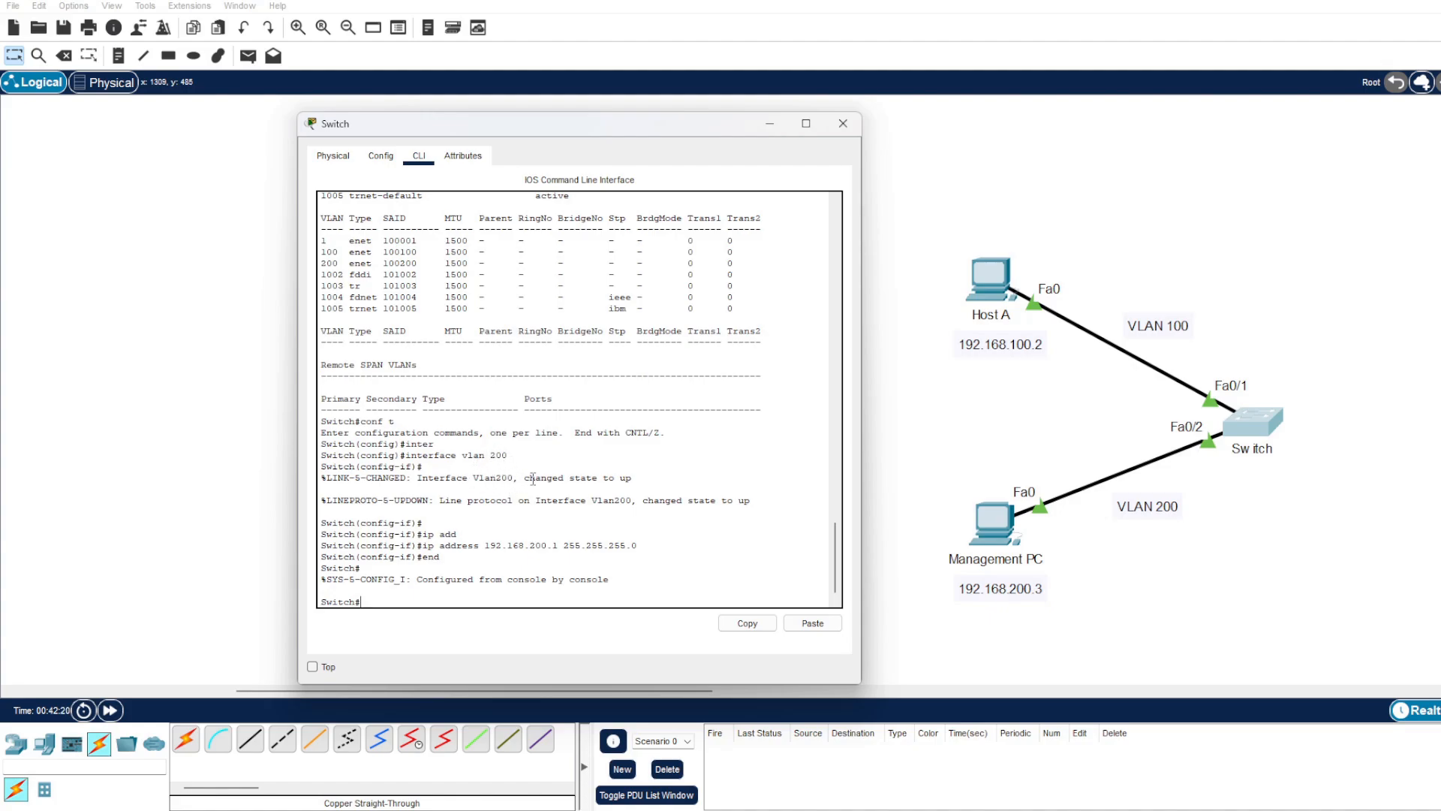
Step: Set the Management PC's IPv4 default gateway to 192.168.200.1 in its IP configuration
left_click(994, 520)
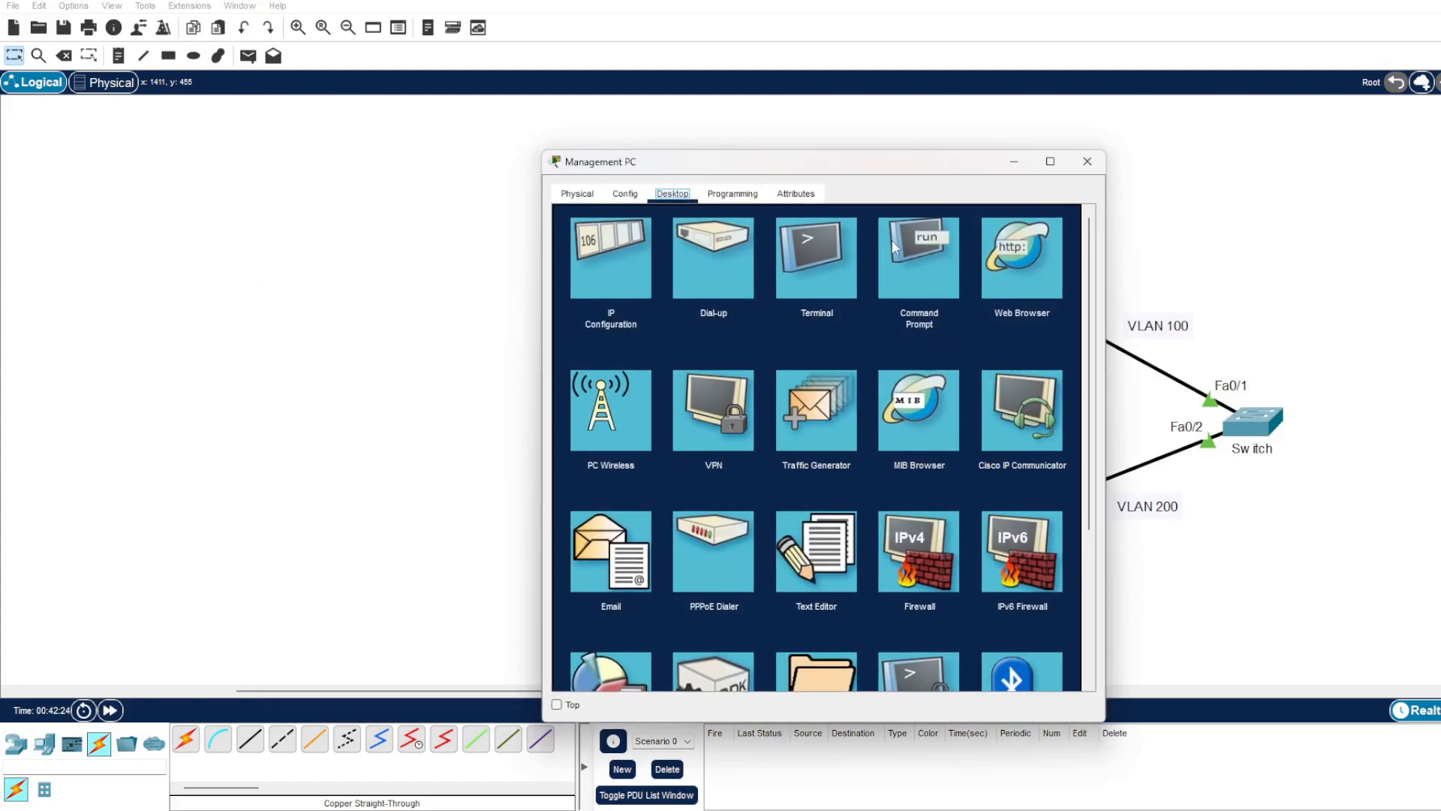
left_click_drag(859, 158, 682, 113)
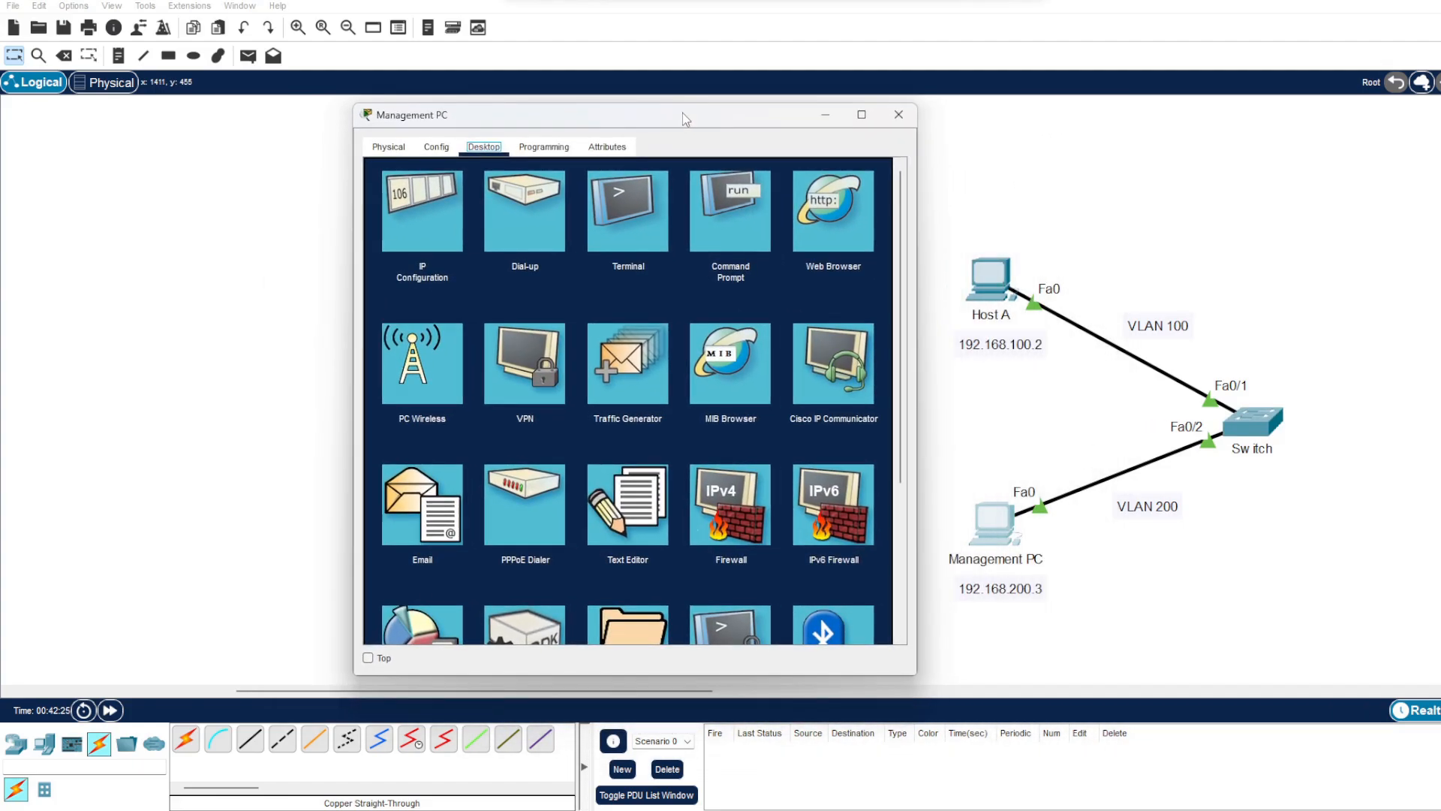
left_click(429, 210)
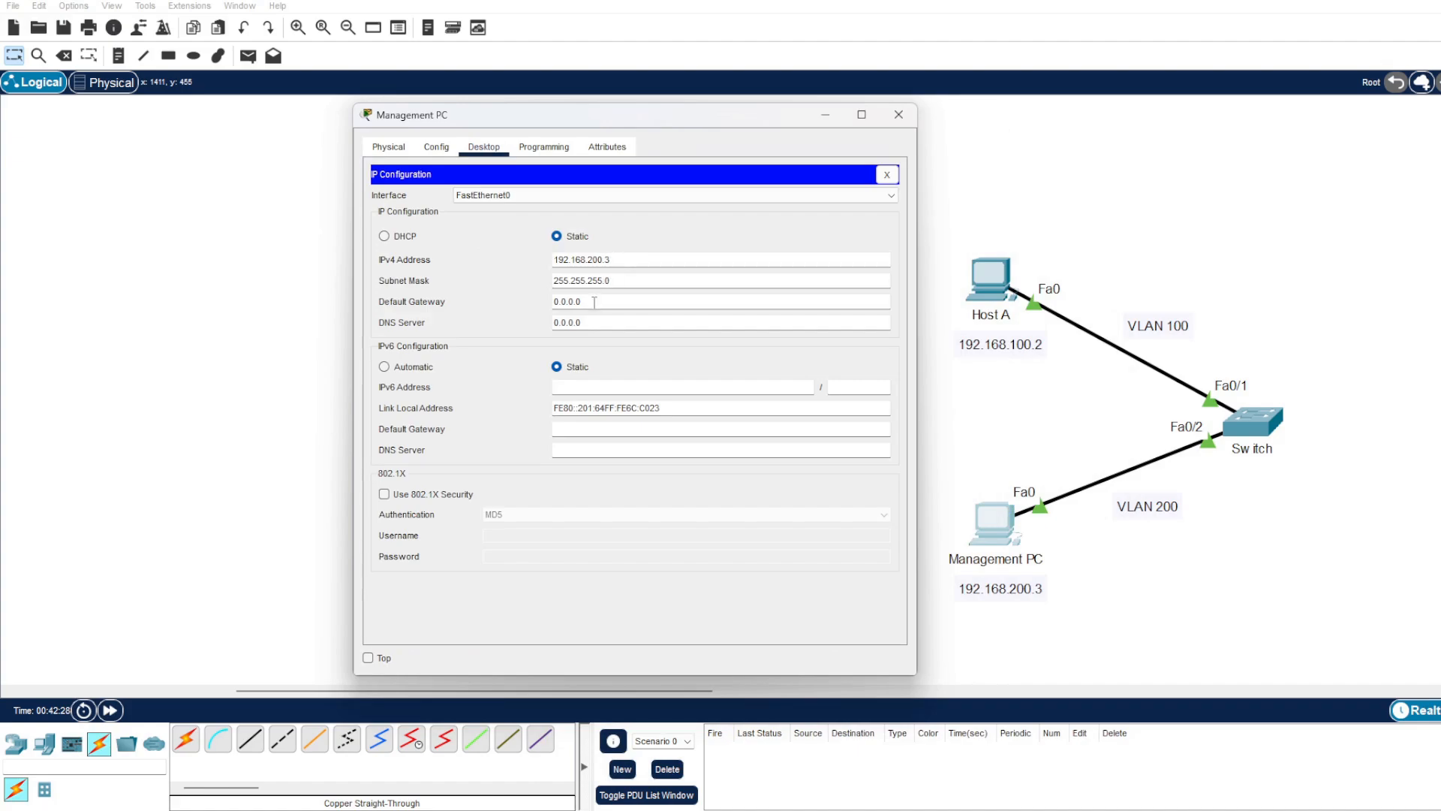
left_click_drag(593, 301, 554, 302)
key("BackSpace")
type("192.168.200.1")
left_click(888, 176)
Step: Ping 192.168.200.1 from the Management PC's command prompt
left_click(732, 212)
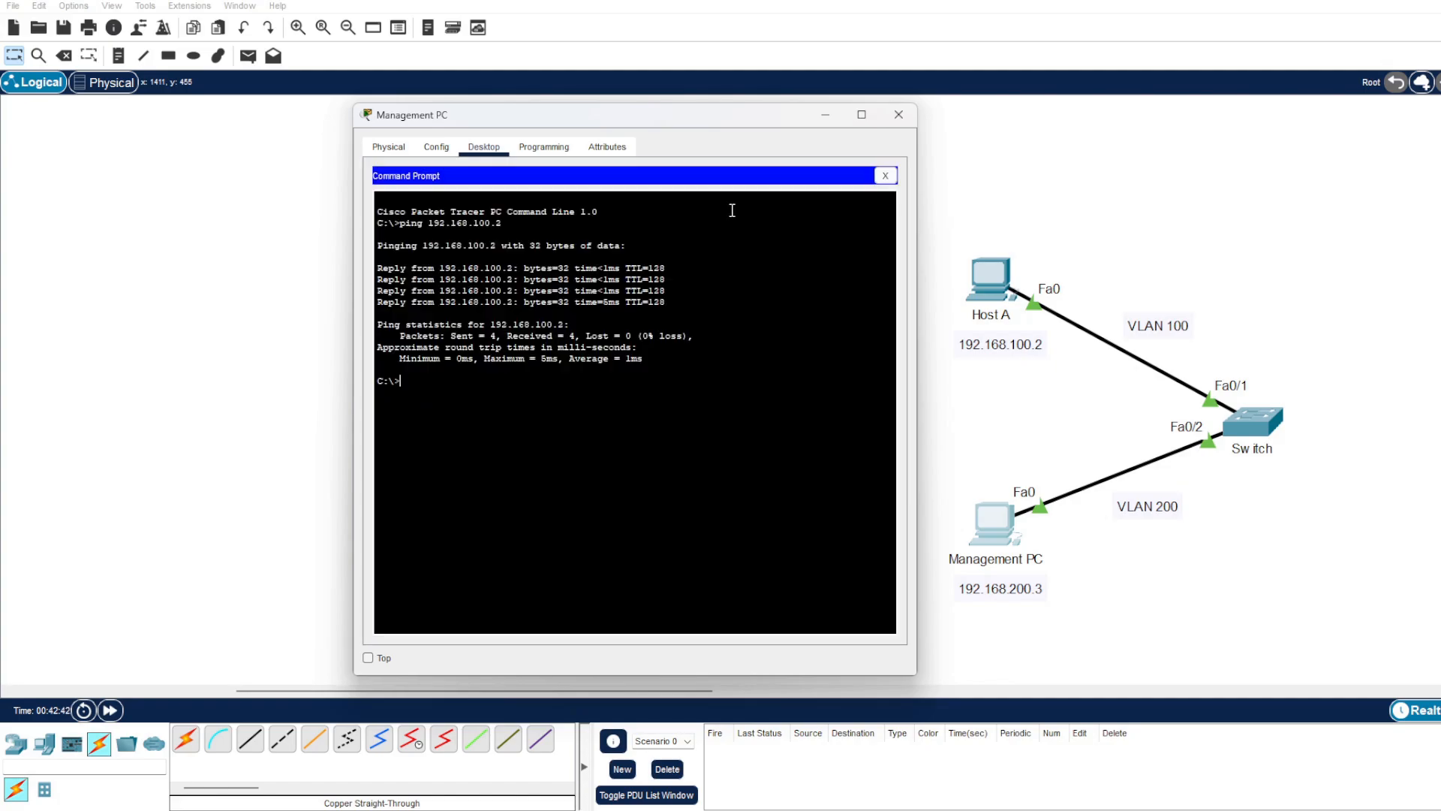
type("ping 192.168.200.1")
key("Return")
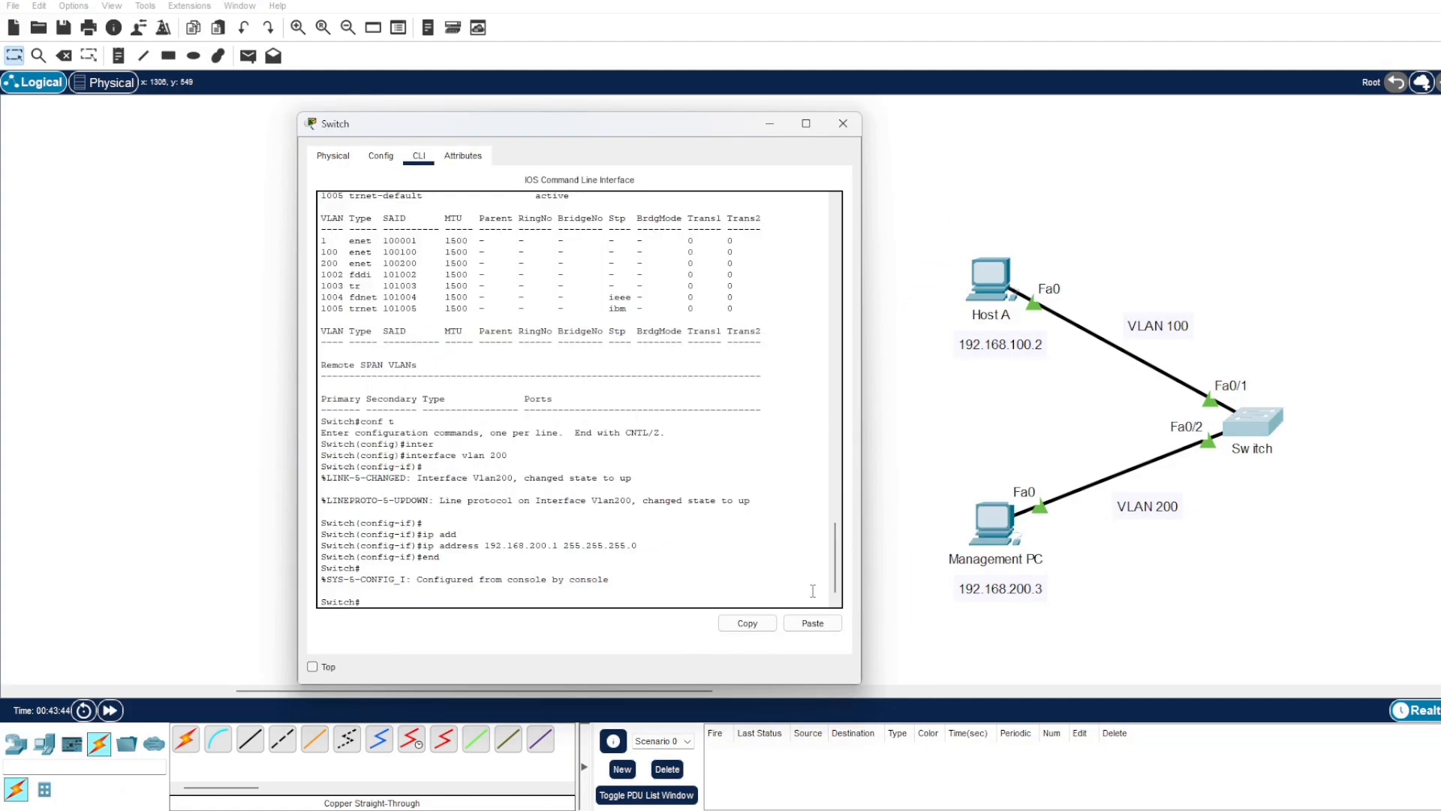
Step: Display the Switch's running configuration with sh run and page through to the end
type("sh run")
key("Return")
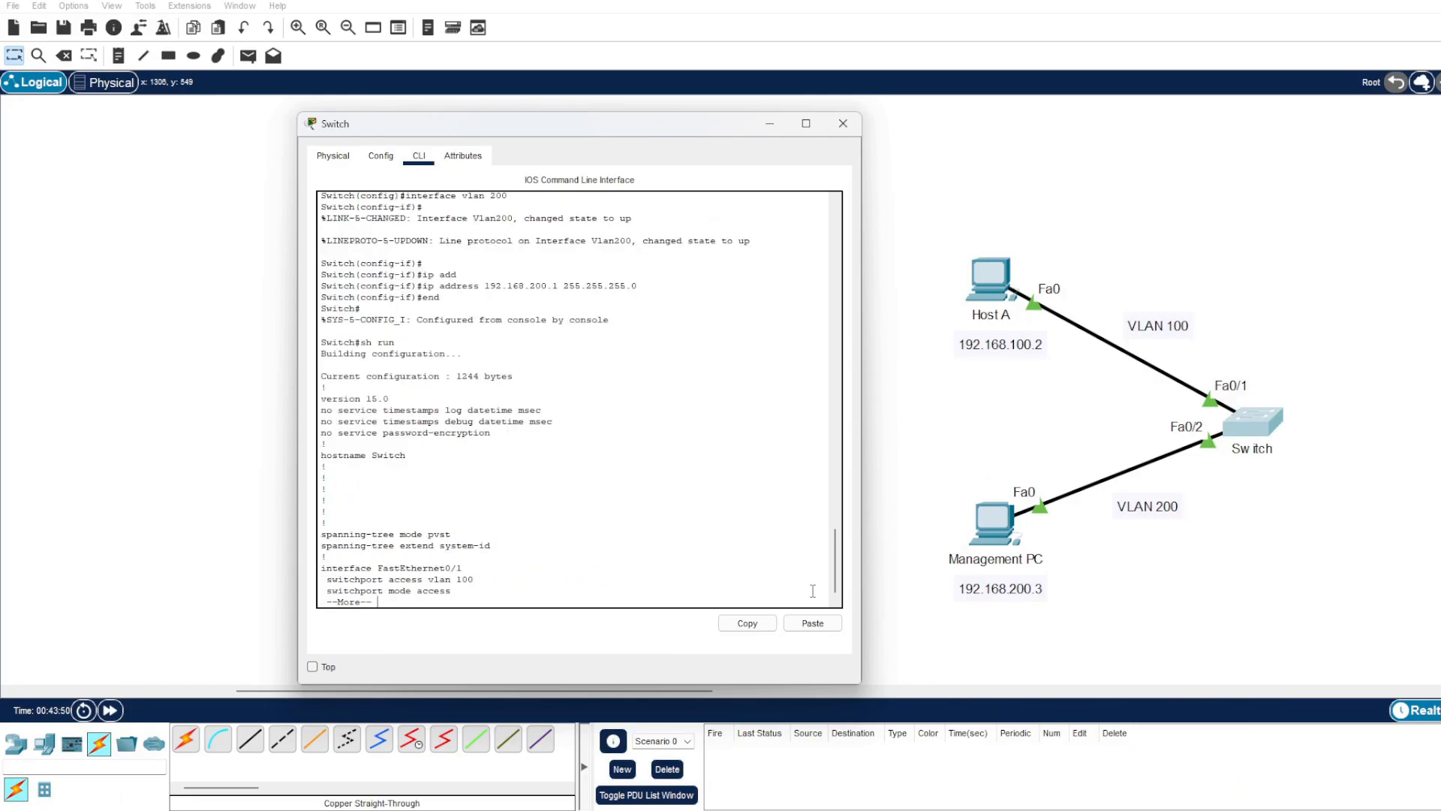
key("space")
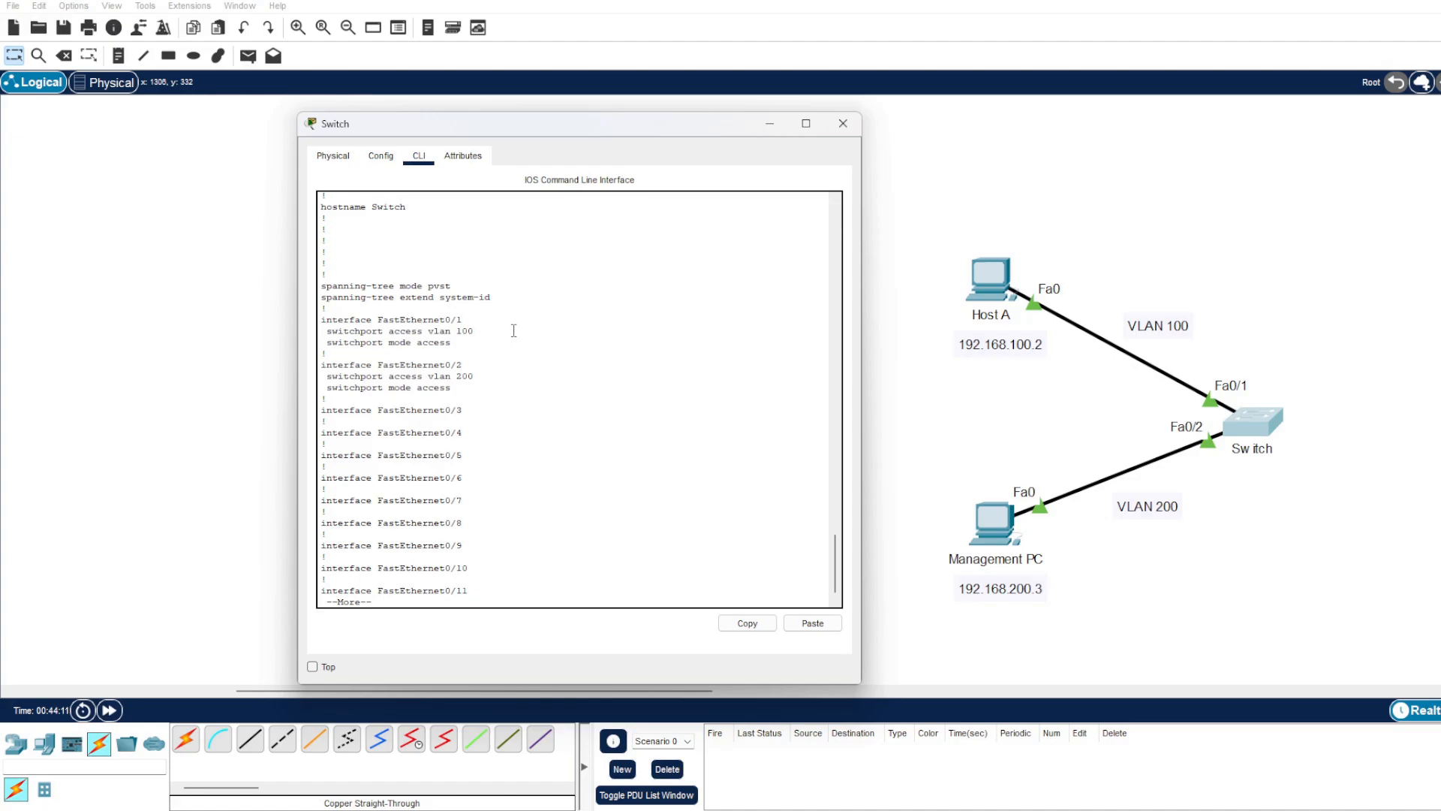
key("space")
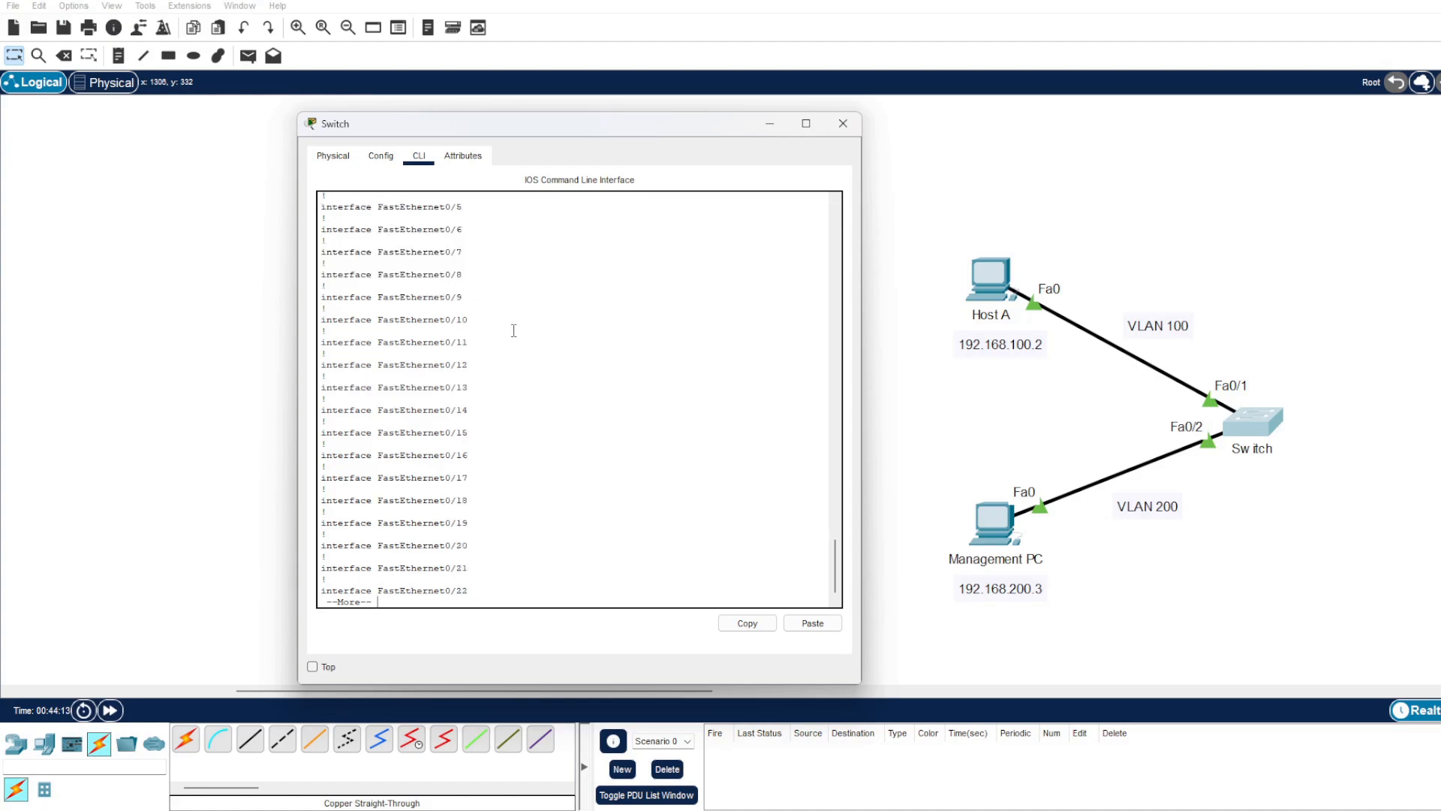
key("space")
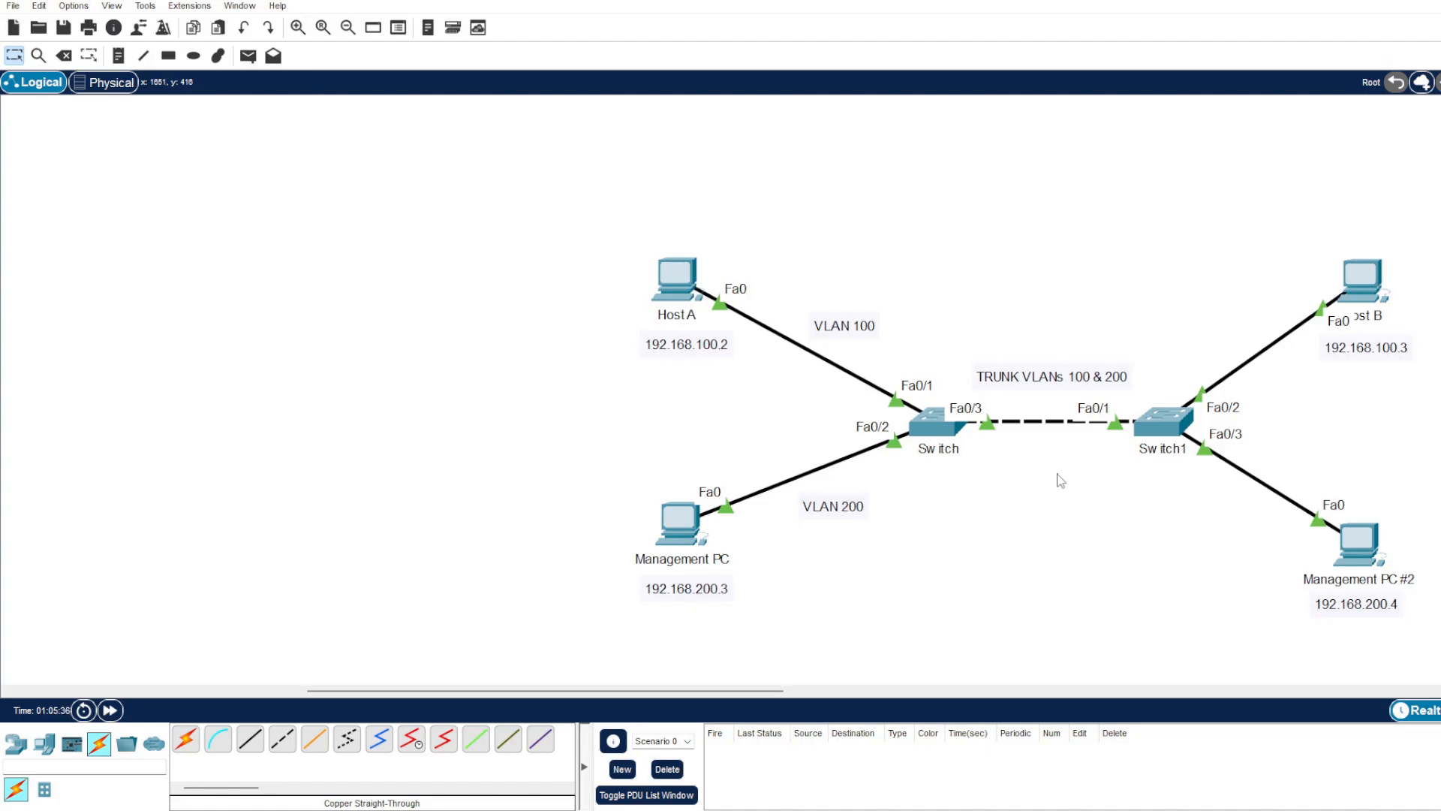
Step: Open the command line of the Switch connected to Host A and enter global configuration mode
left_click(931, 426)
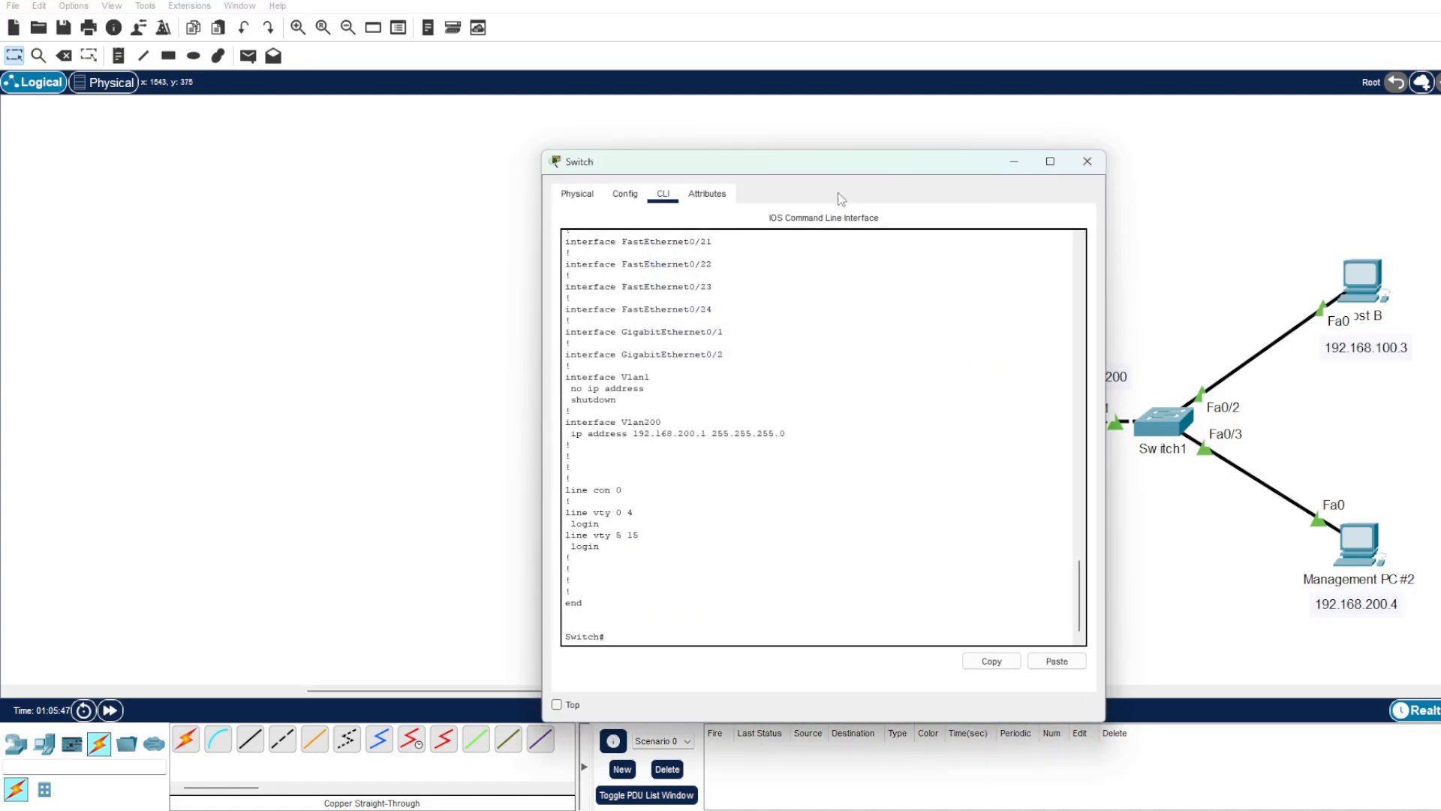
left_click_drag(830, 161, 345, 118)
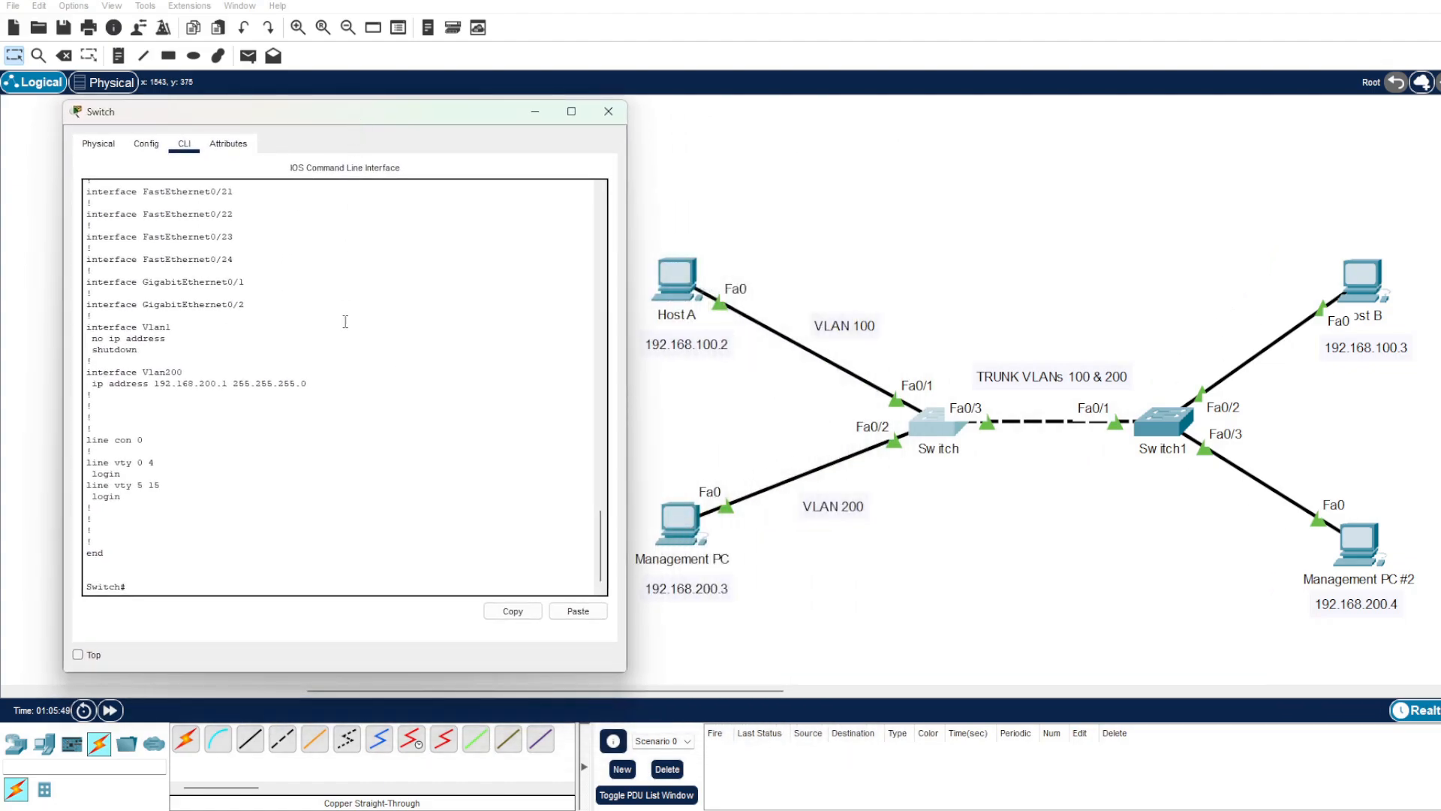
key("Return")
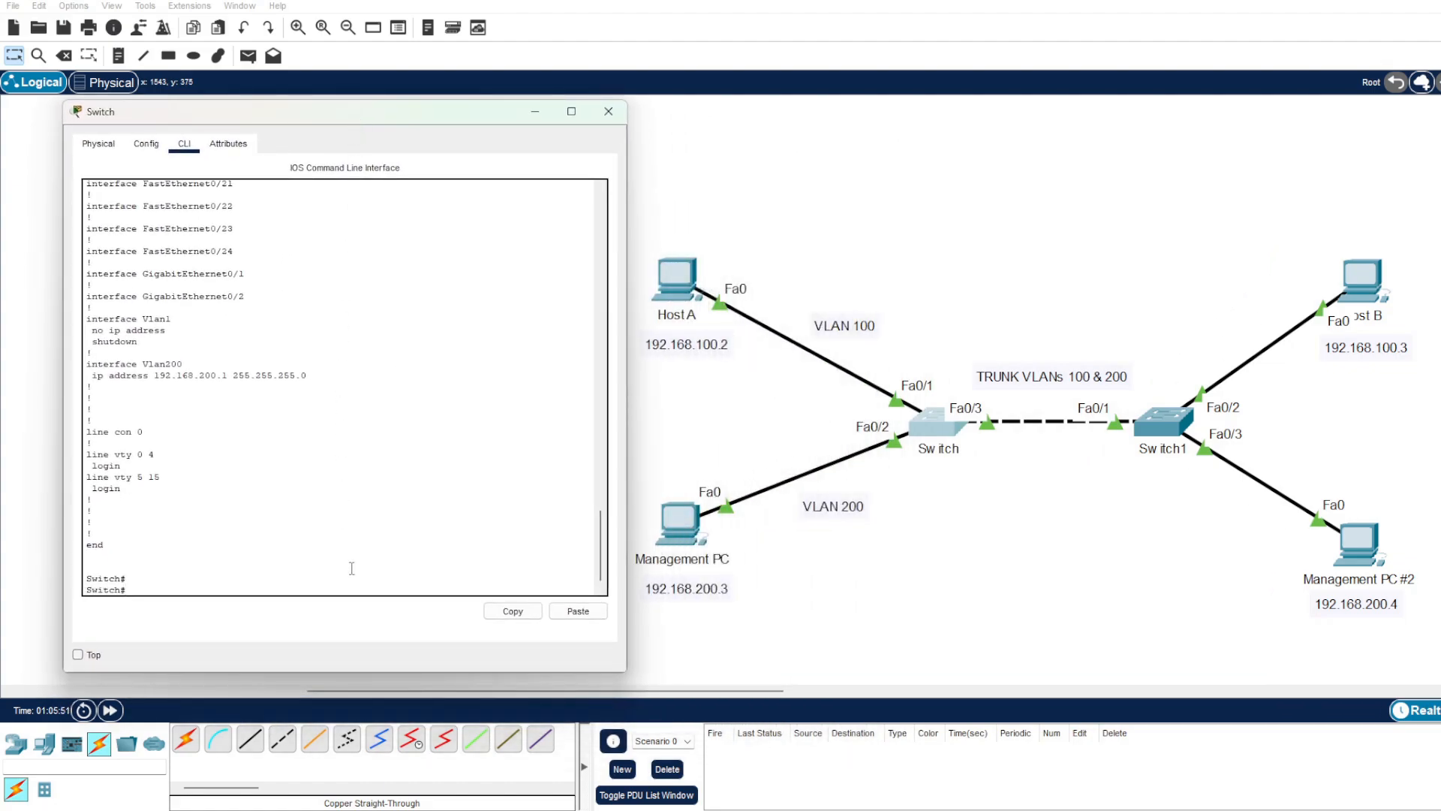
type("conf t")
key("Return")
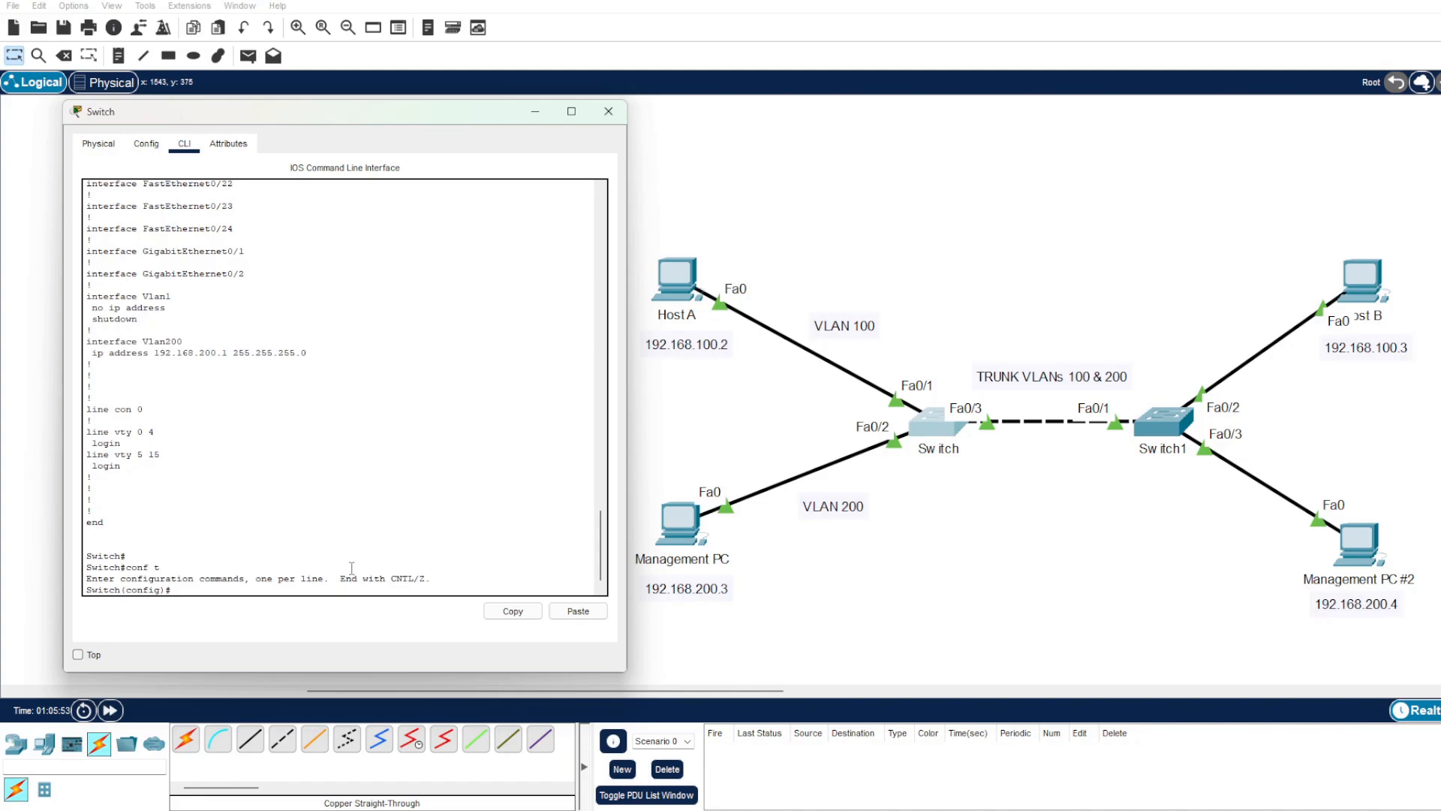
Step: Configure the Switch's interface fastEthernet 0/3 as a trunk port with switchport mode trunk
type("int")
key("Tab")
type("fast")
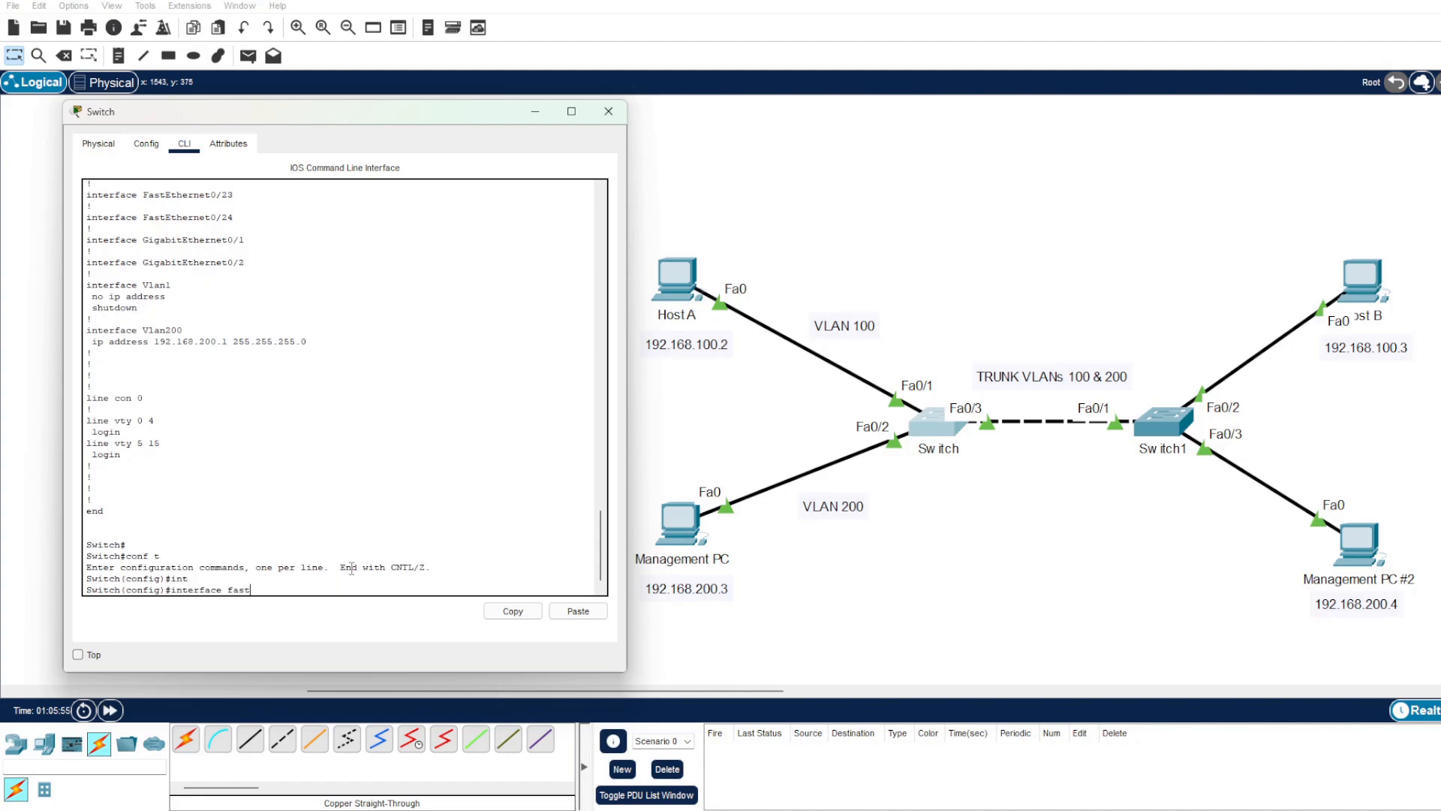
key("Tab")
type("0/3")
key("Return")
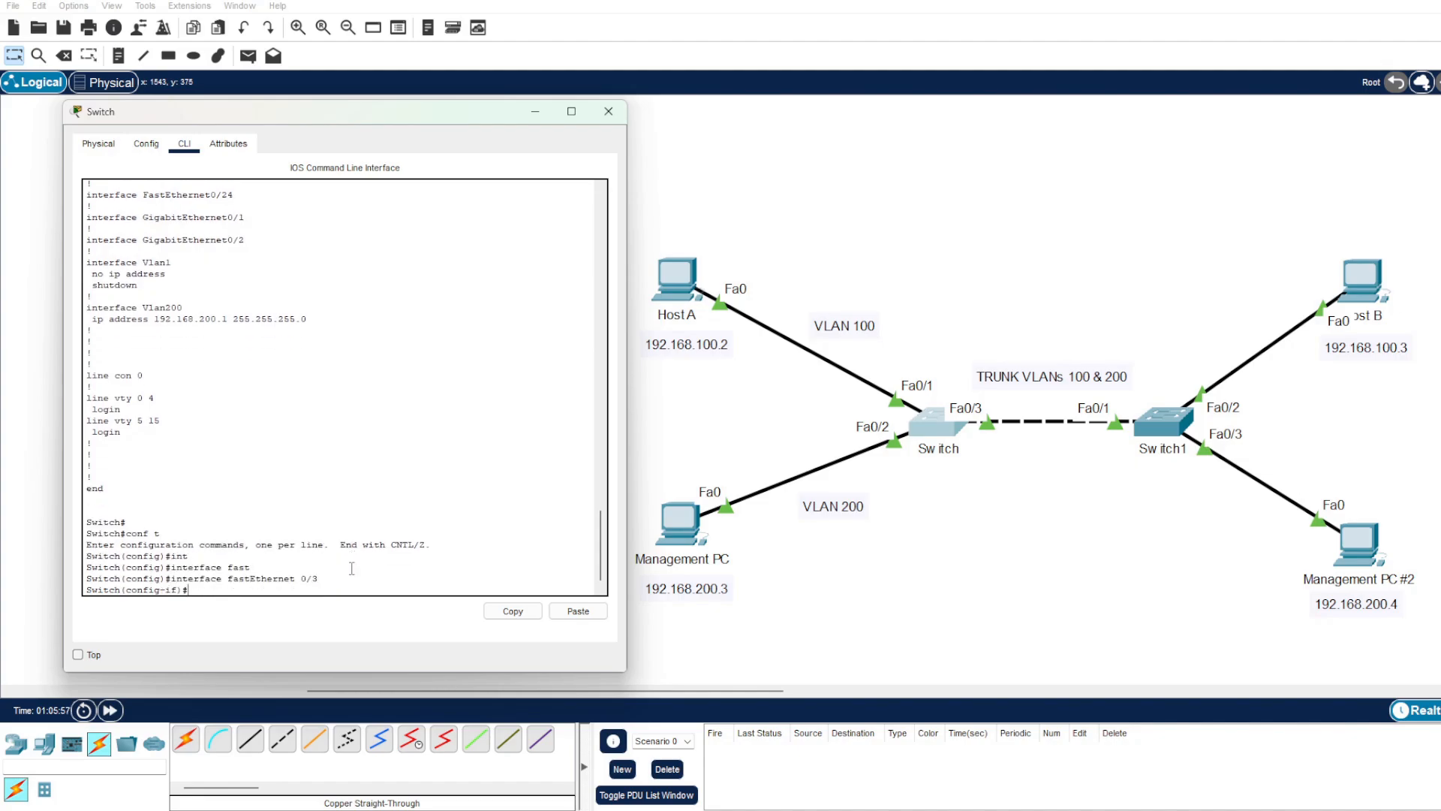
type("swit")
key("Tab")
type("mode tr")
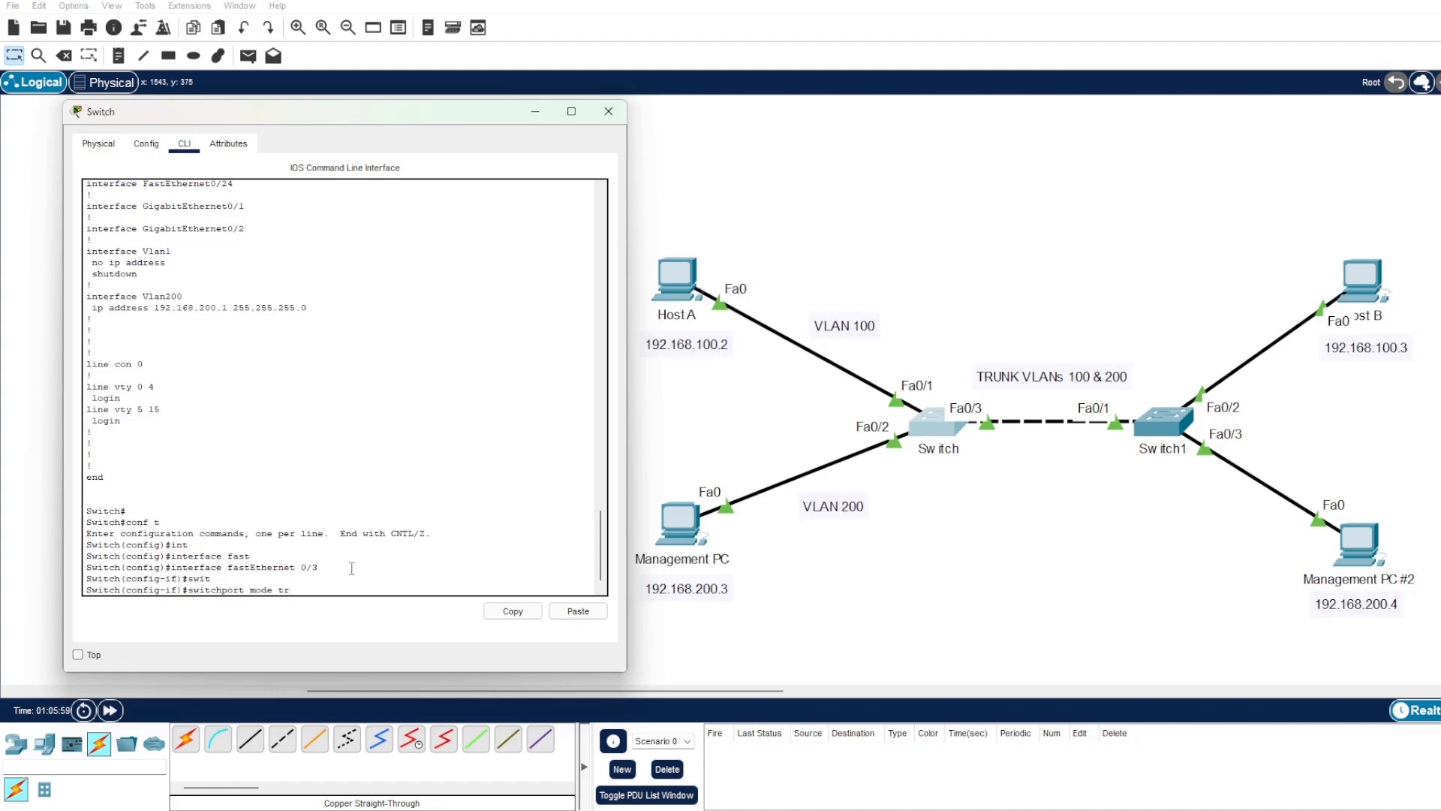
key("Tab")
key("Return")
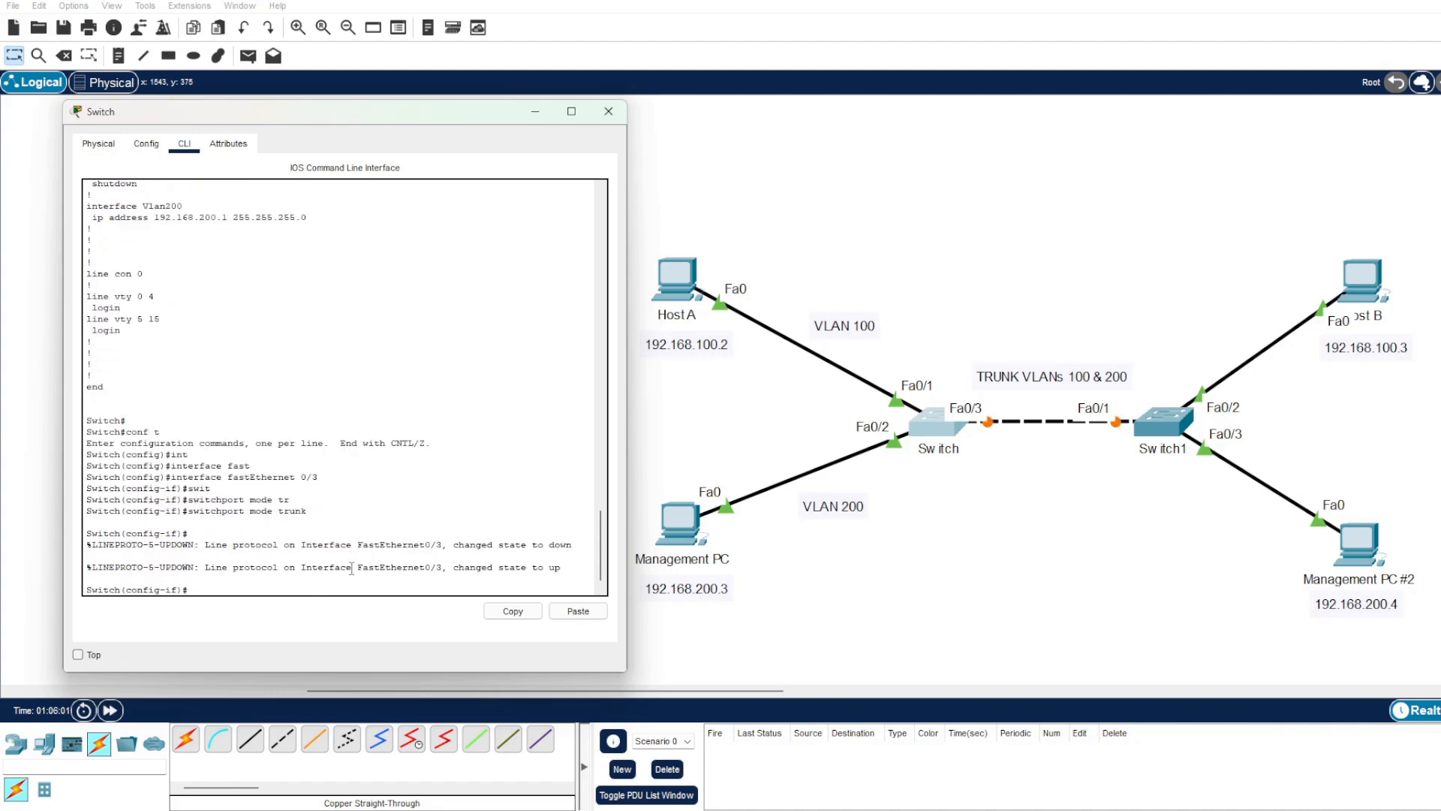
Step: Allow VLANs 100,200 on the fastEthernet 0/3 trunk and exit configuration mode
type("swit")
key("Tab")
type("trun")
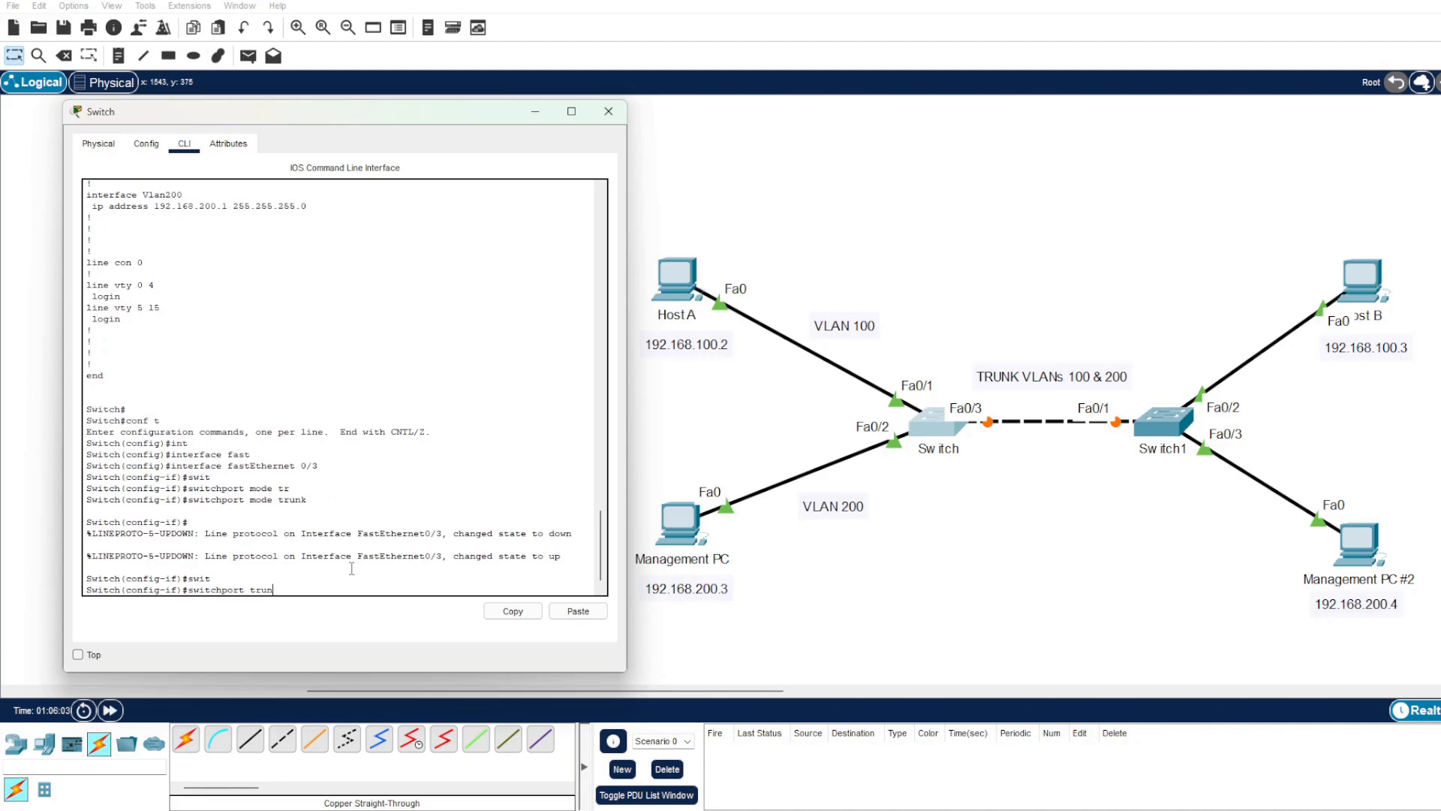
type("k")
key("Tab")
type("?")
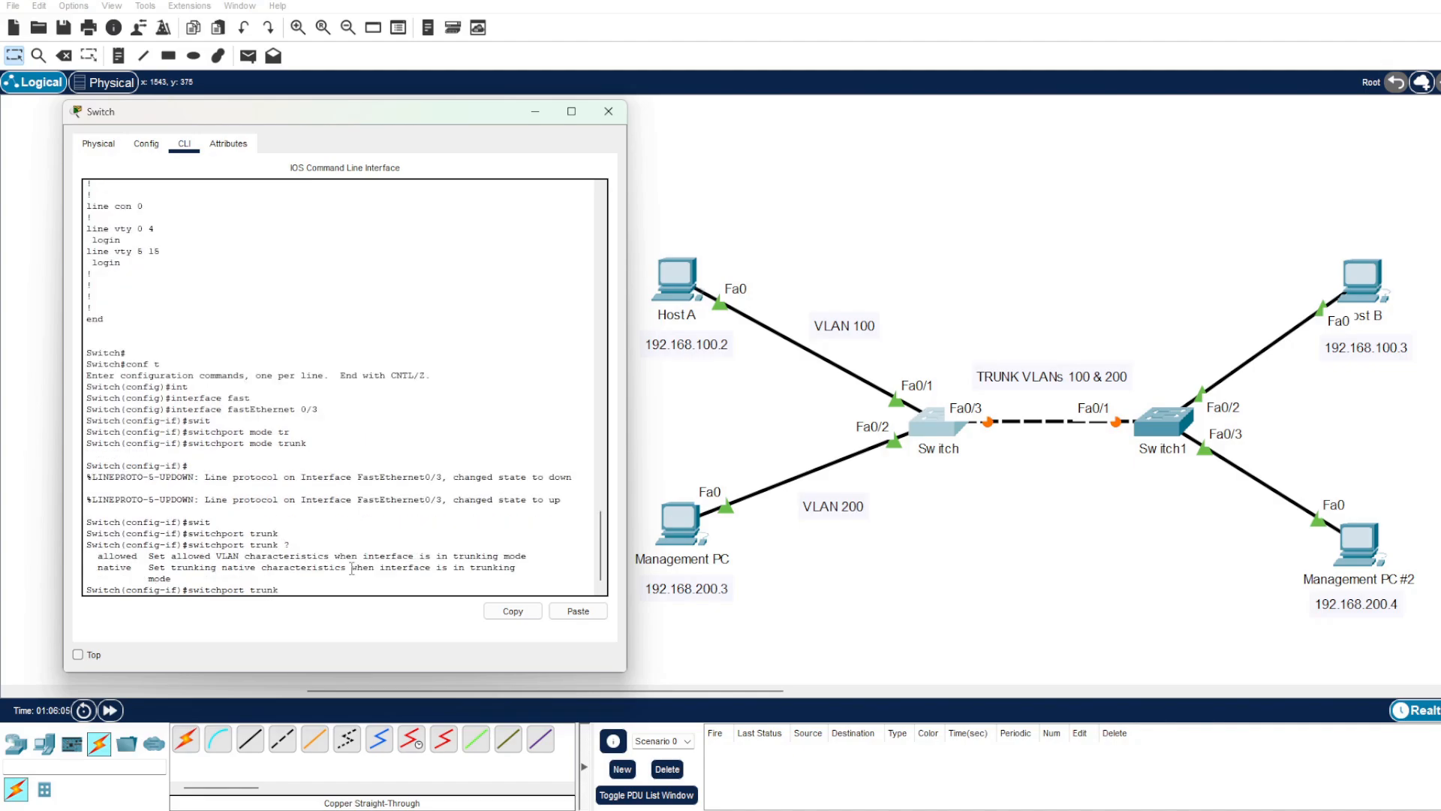
type("all")
key("Tab")
type("vlan")
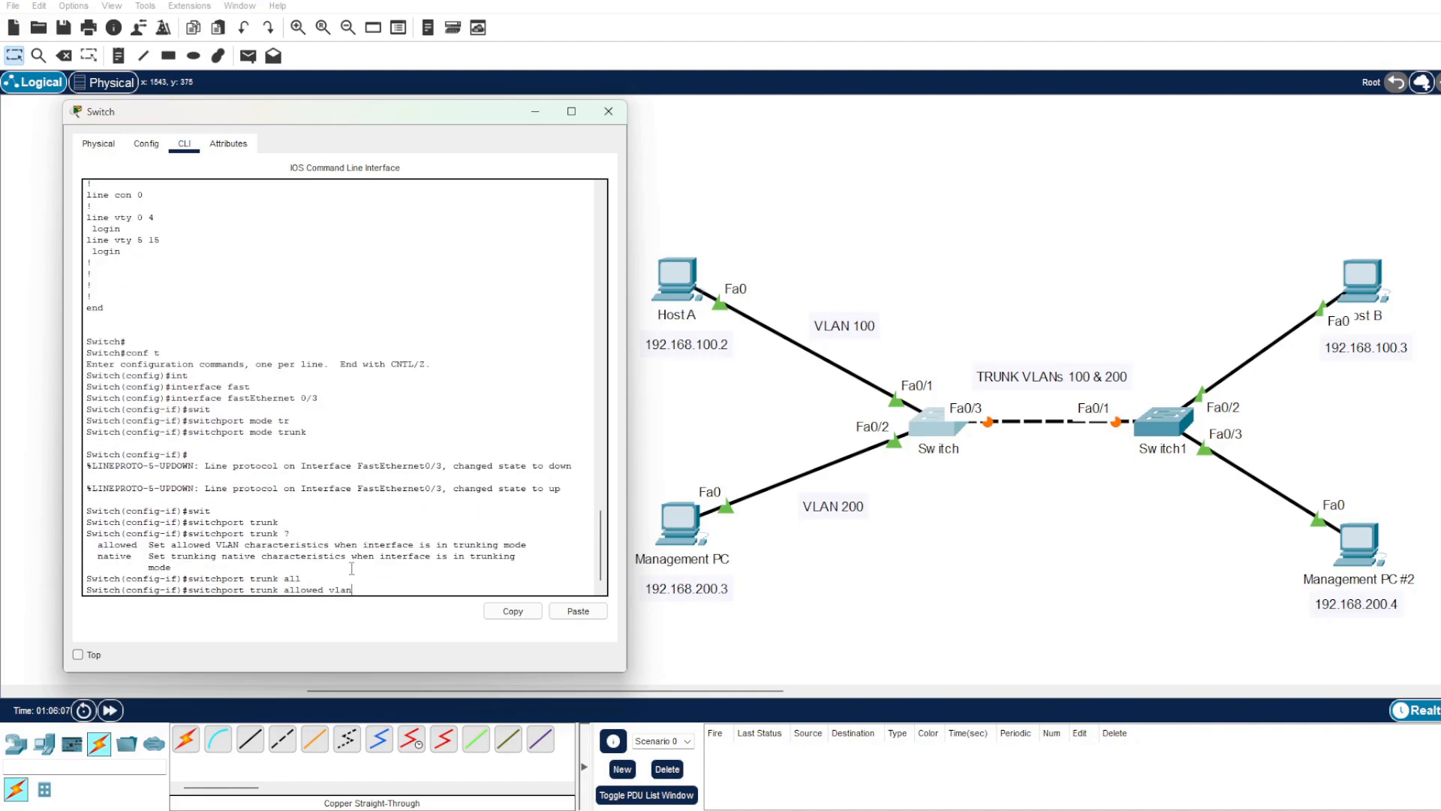
type(" 100,200")
key("Return")
key("Return")
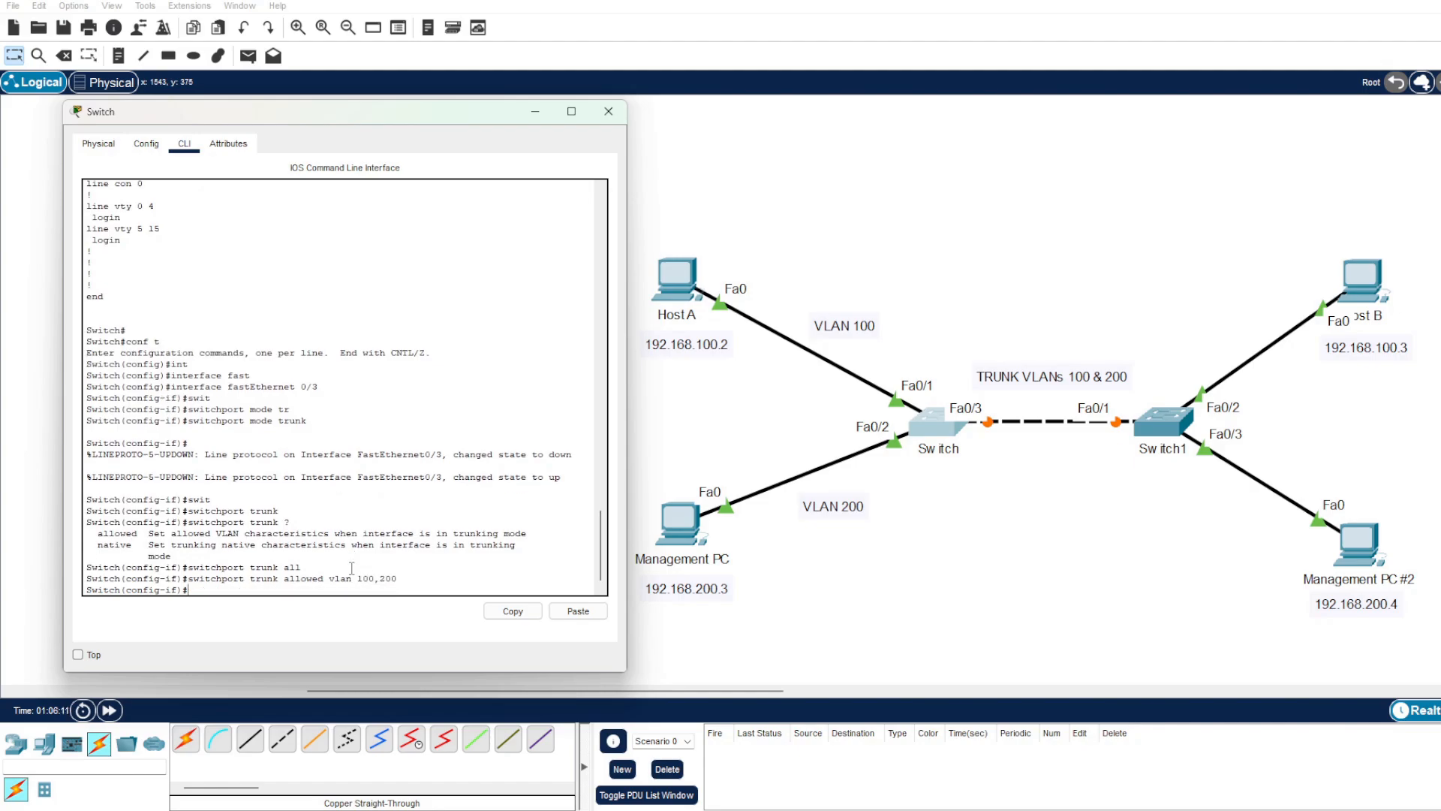
type("end")
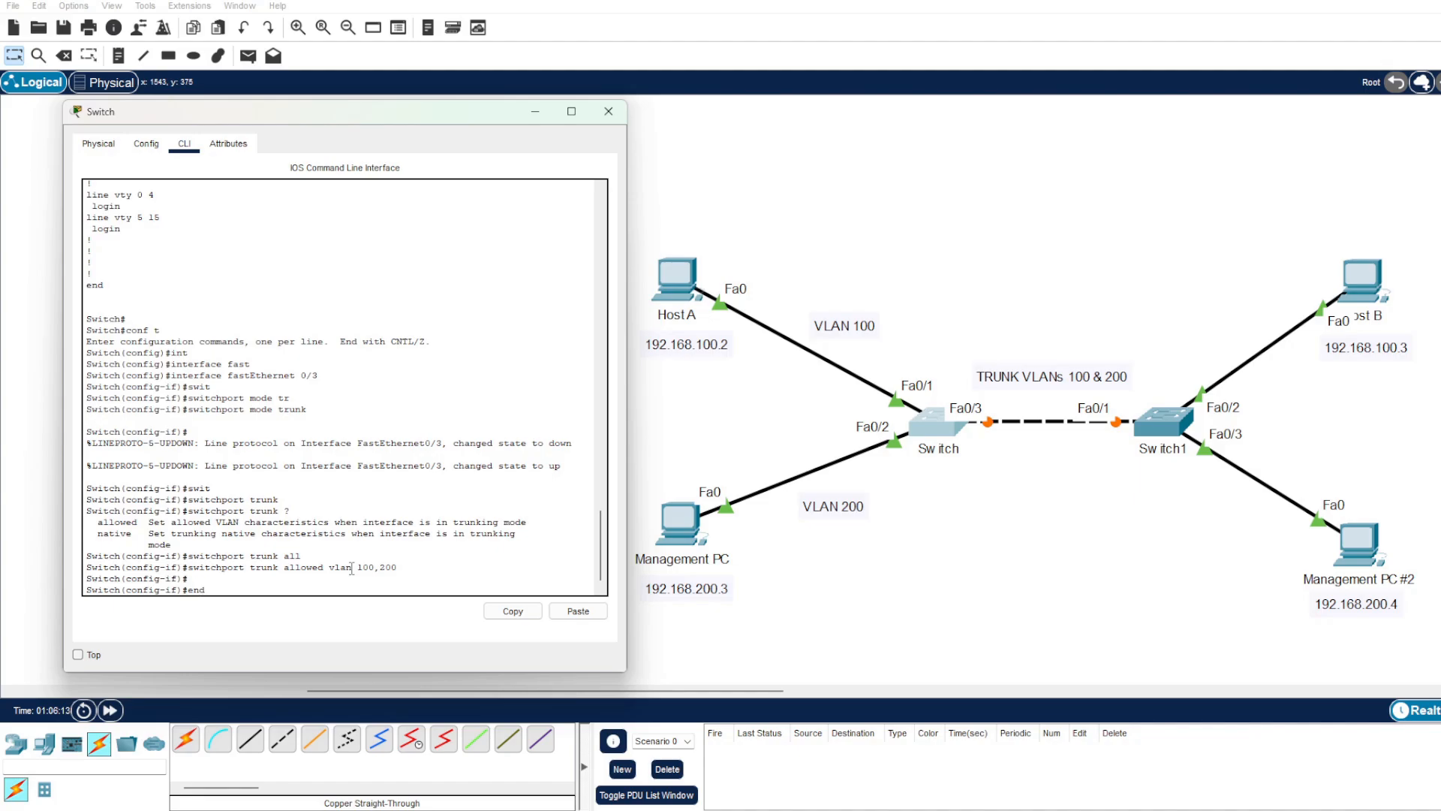
key("Return")
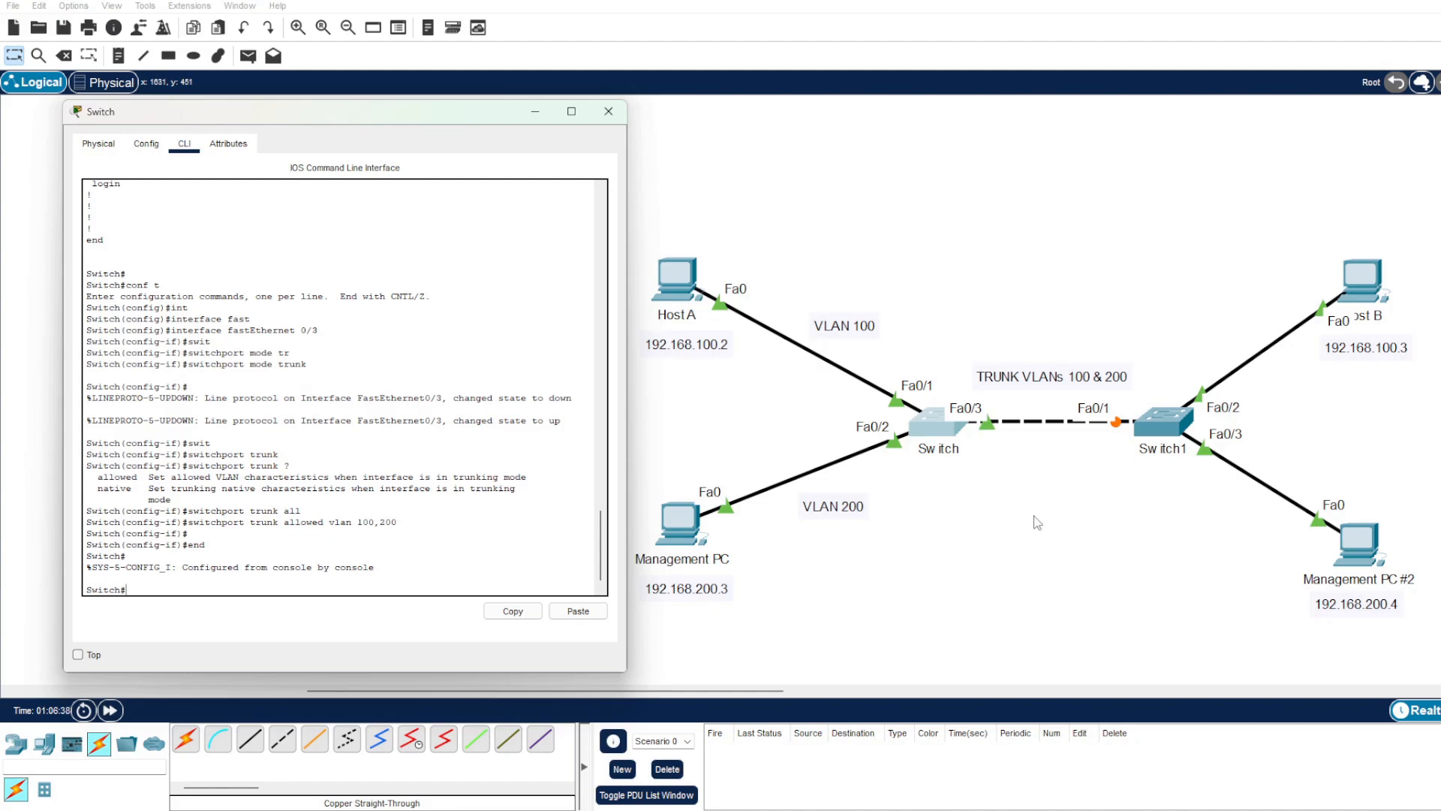
Step: Open Switch1's command line, enable privileged mode and enter global configuration mode
left_click(1168, 431)
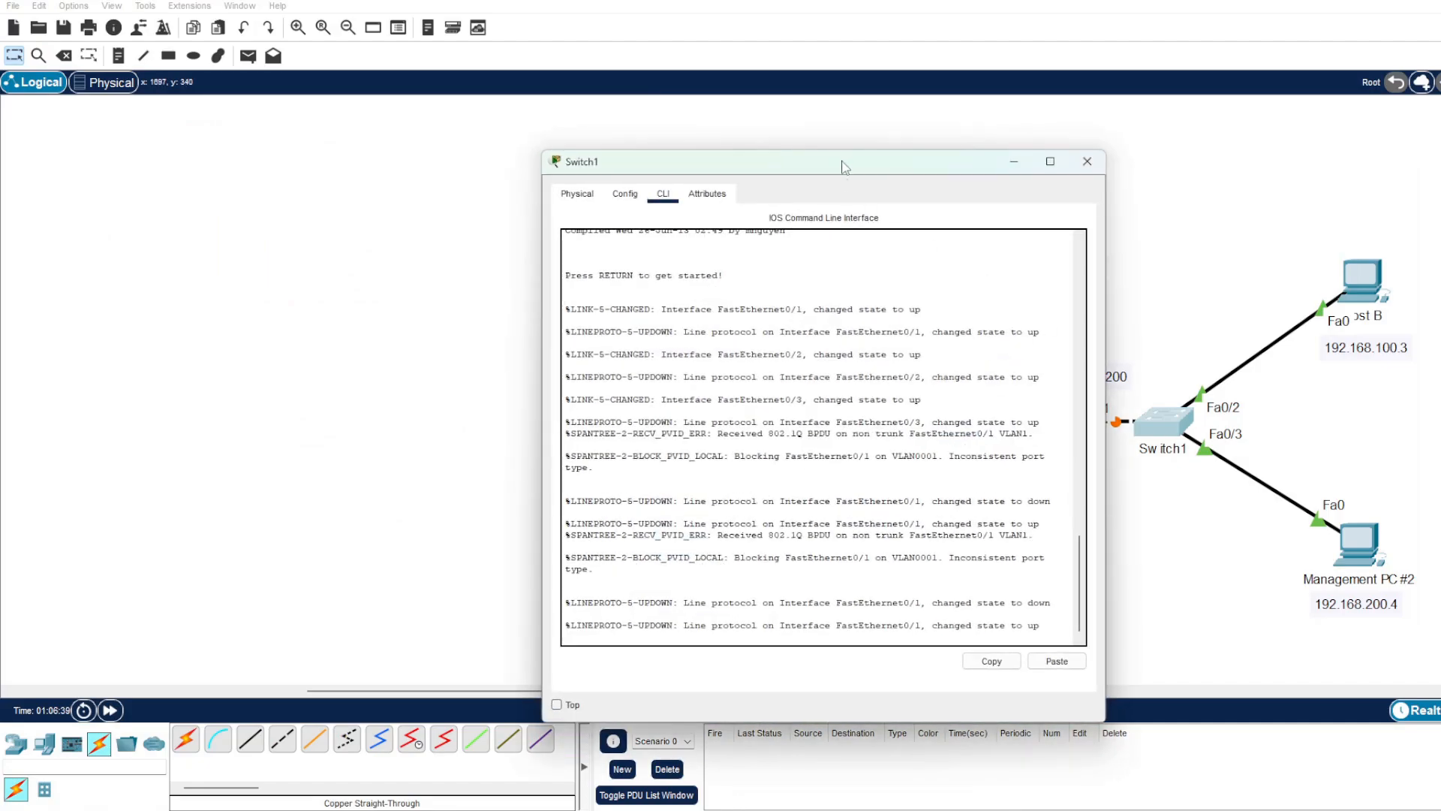
left_click_drag(842, 167, 359, 121)
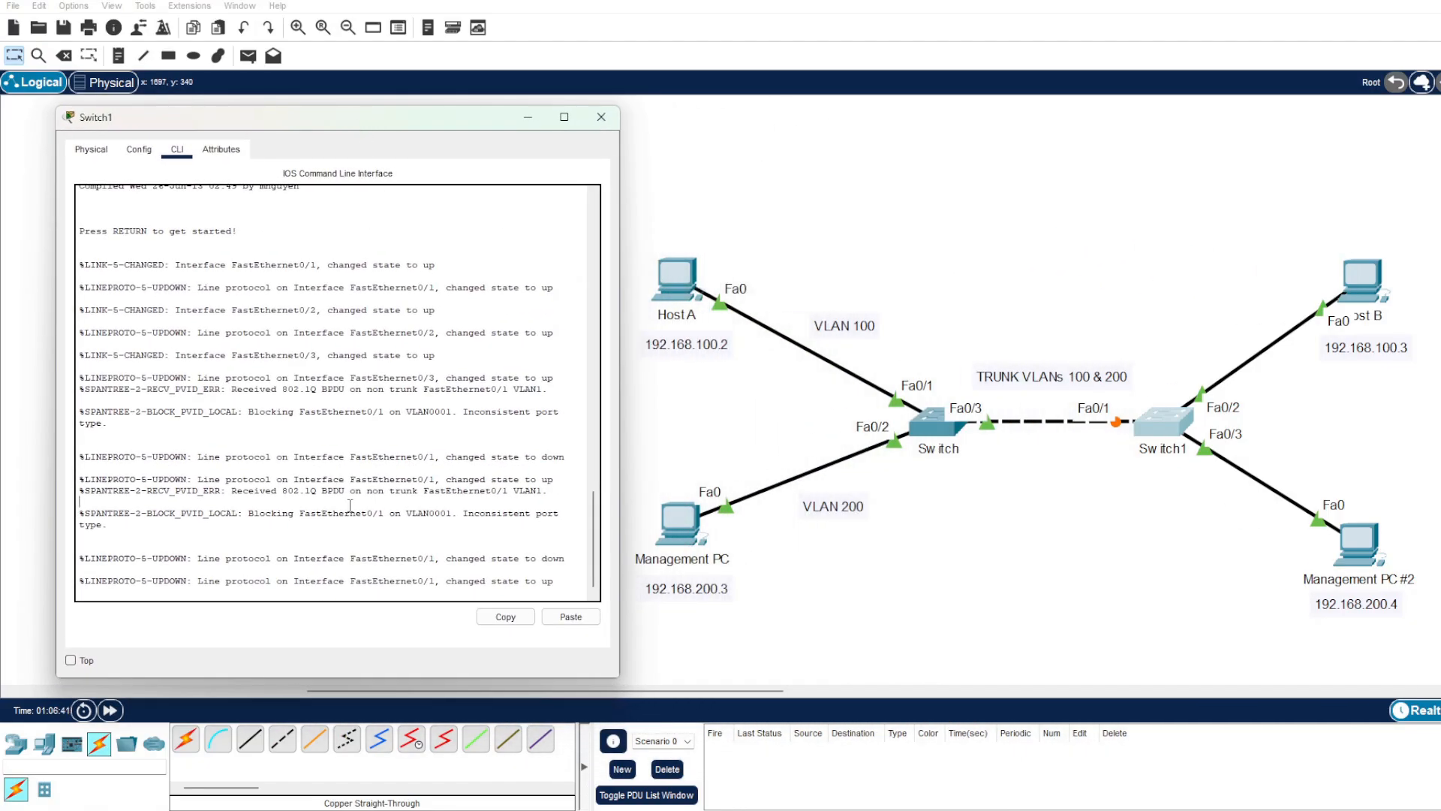
key("Return")
key("Return")
type("en")
key("Return")
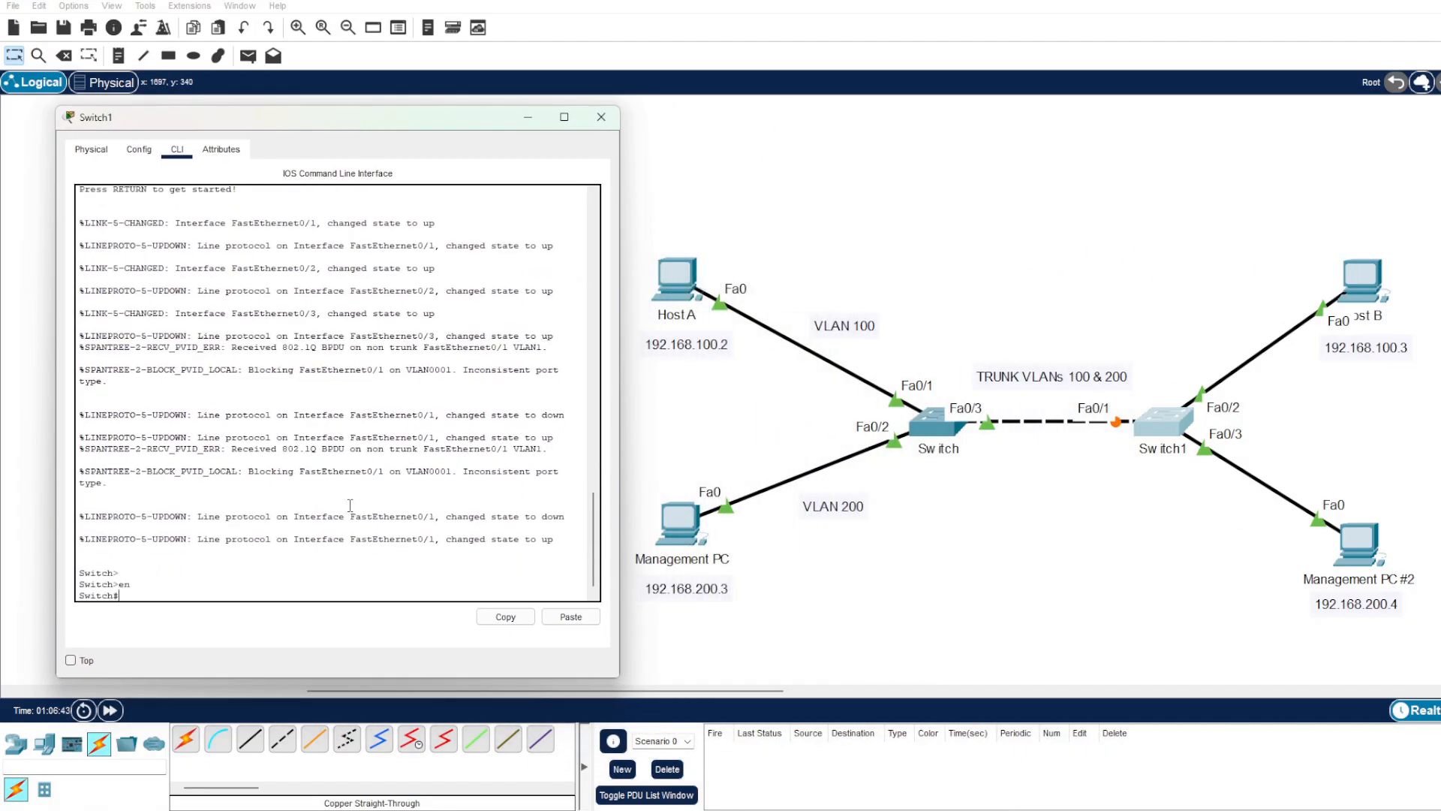
type("conf t")
key("Return")
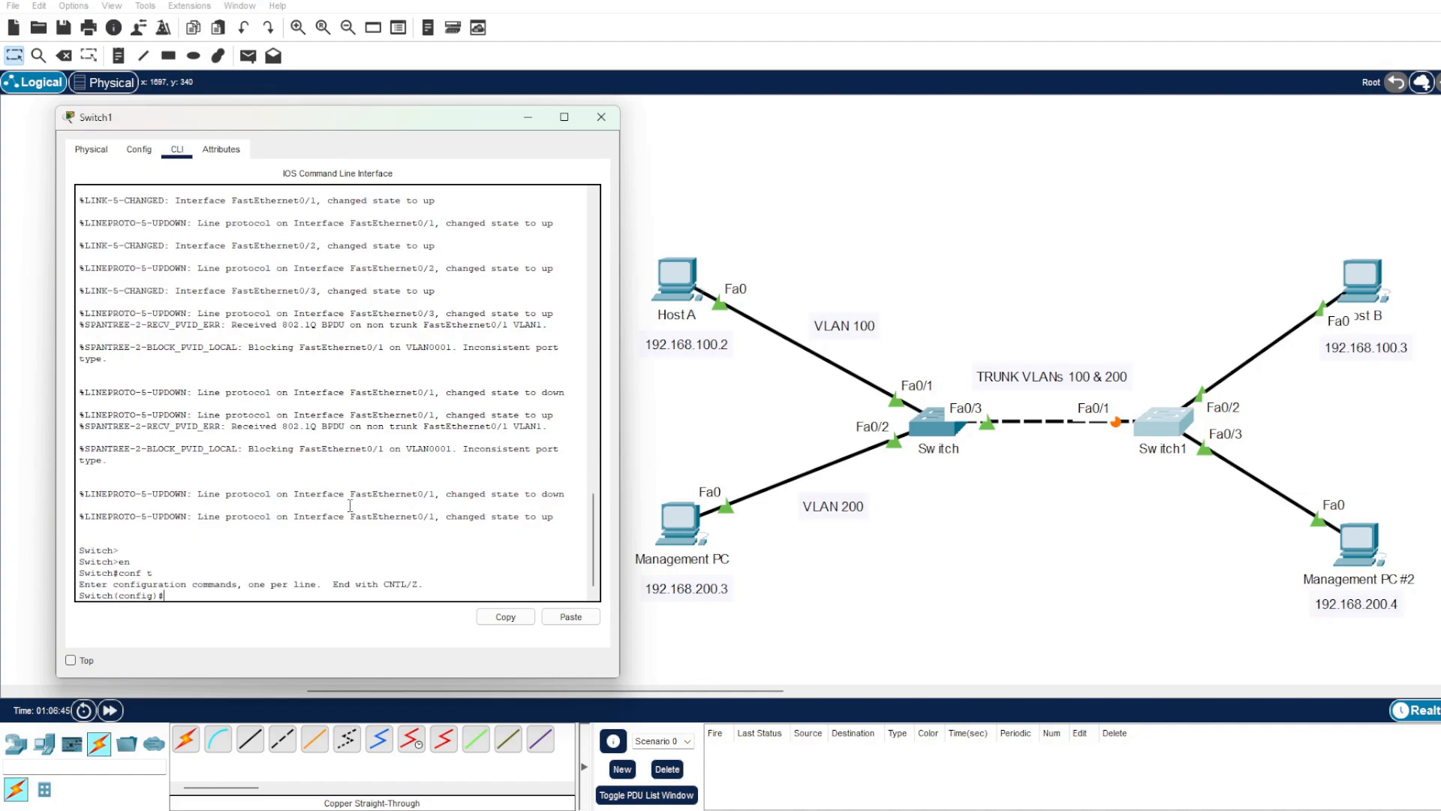
Step: Configure Switch1's interface fastEthernet 0/1 as a trunk port with switchport mode trunk
type("inter")
key("Tab")
type("fast")
key("Tab")
type("0/1")
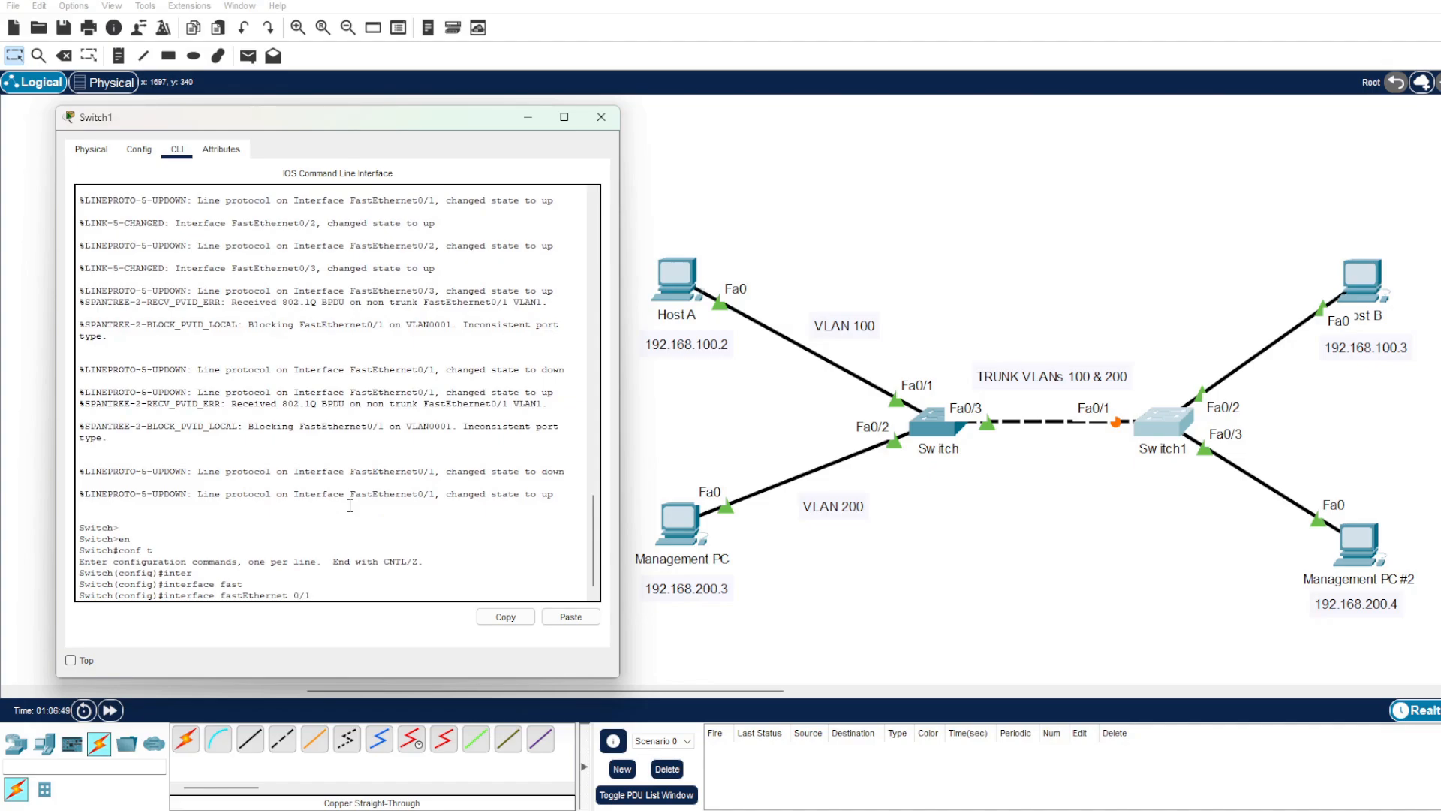
key("Return")
type("swit")
key("Tab")
type("mode")
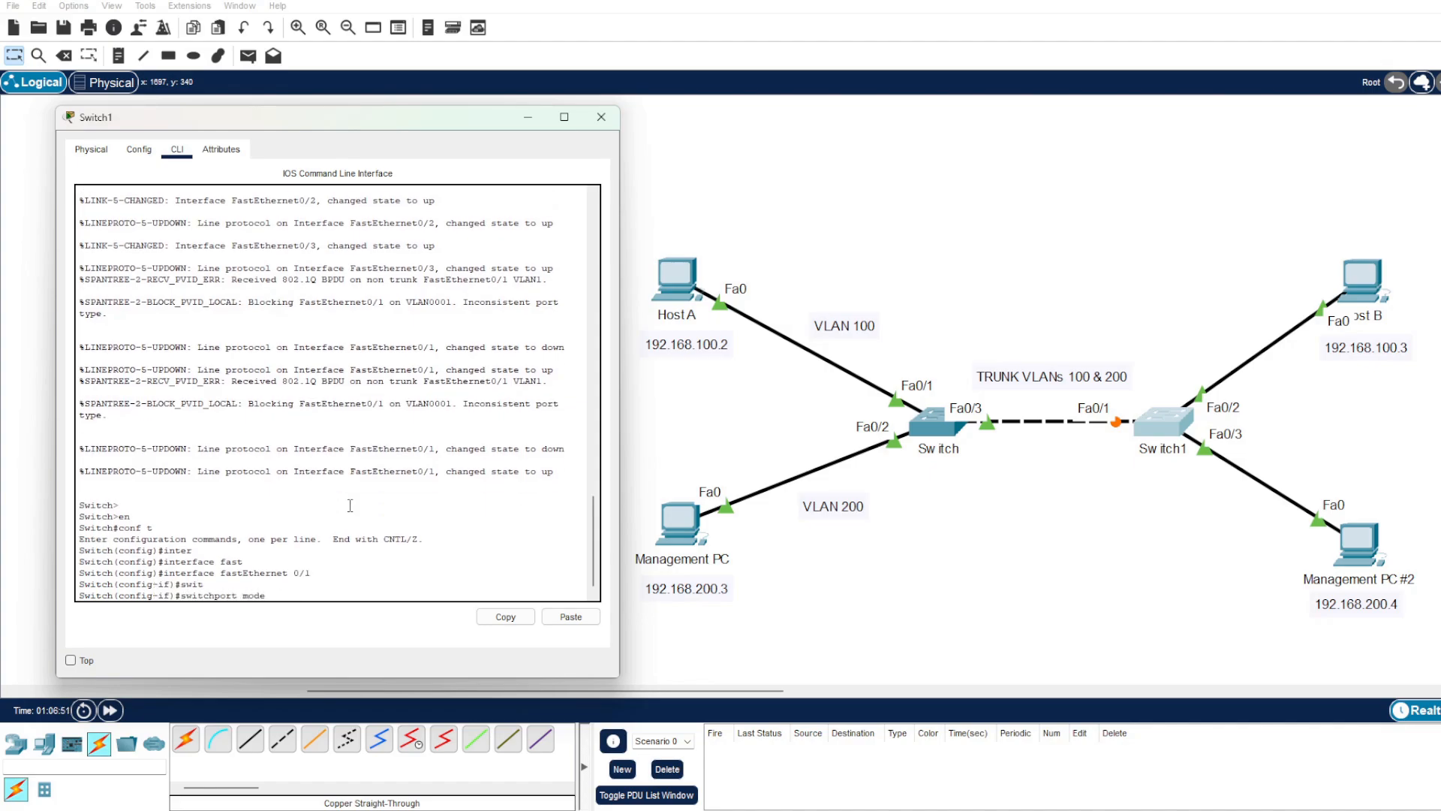
type(" tru")
key("Tab")
key("Return")
Step: Allow VLANs 100,200 on Switch1's fastEthernet 0/1 trunk and end configuration mode
type("swit")
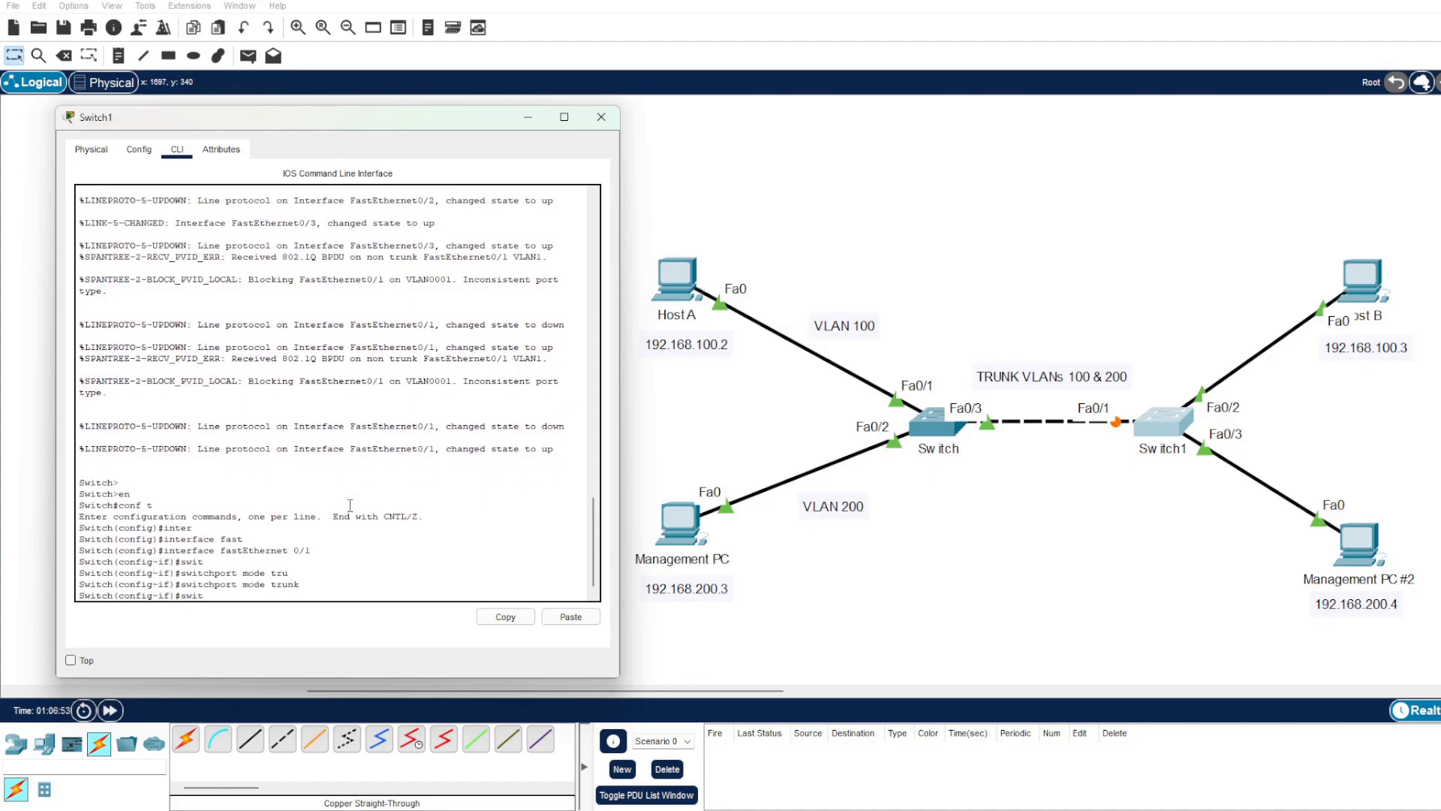
key("Tab")
type("tru")
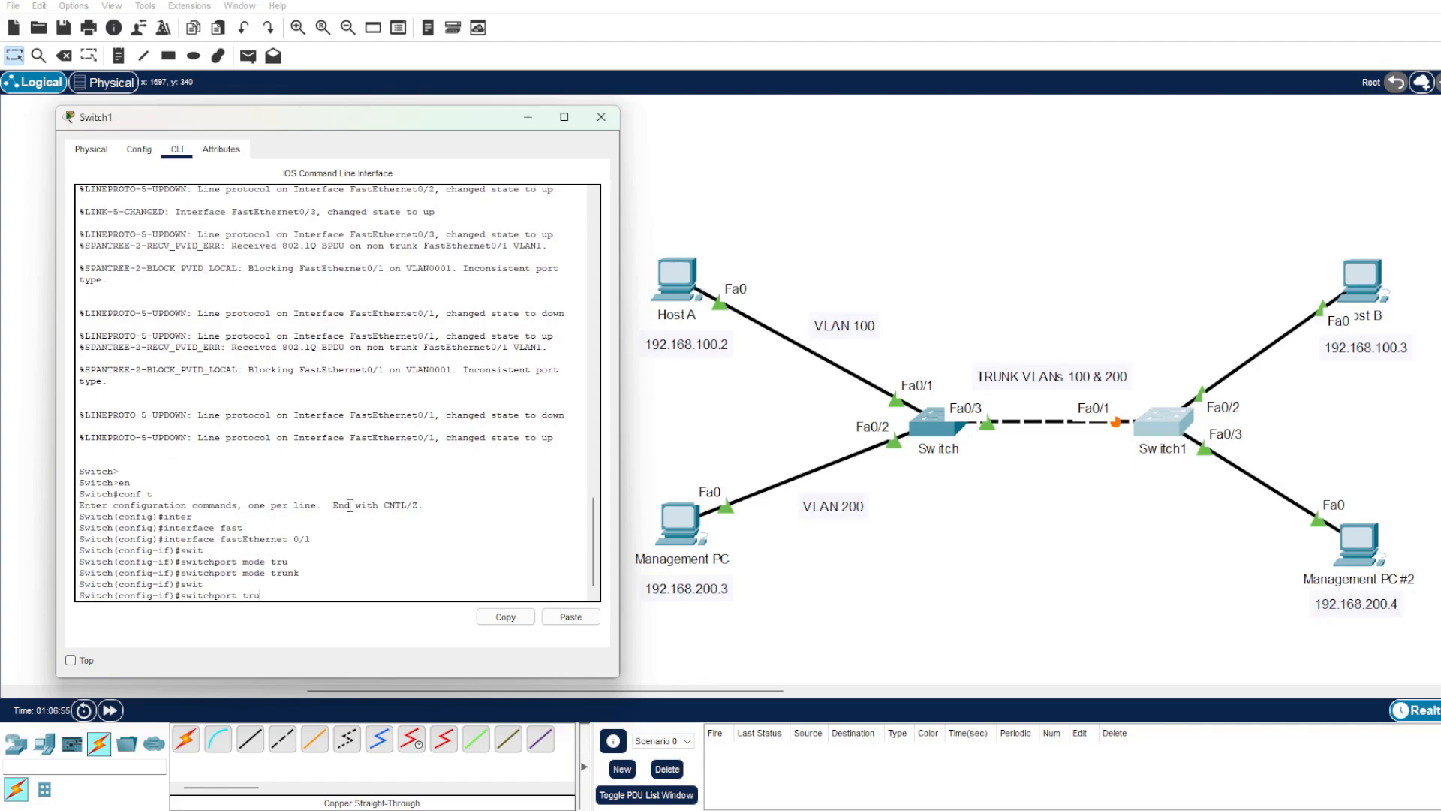
key("Tab")
type("all")
key("Tab")
type("vl")
key("Tab")
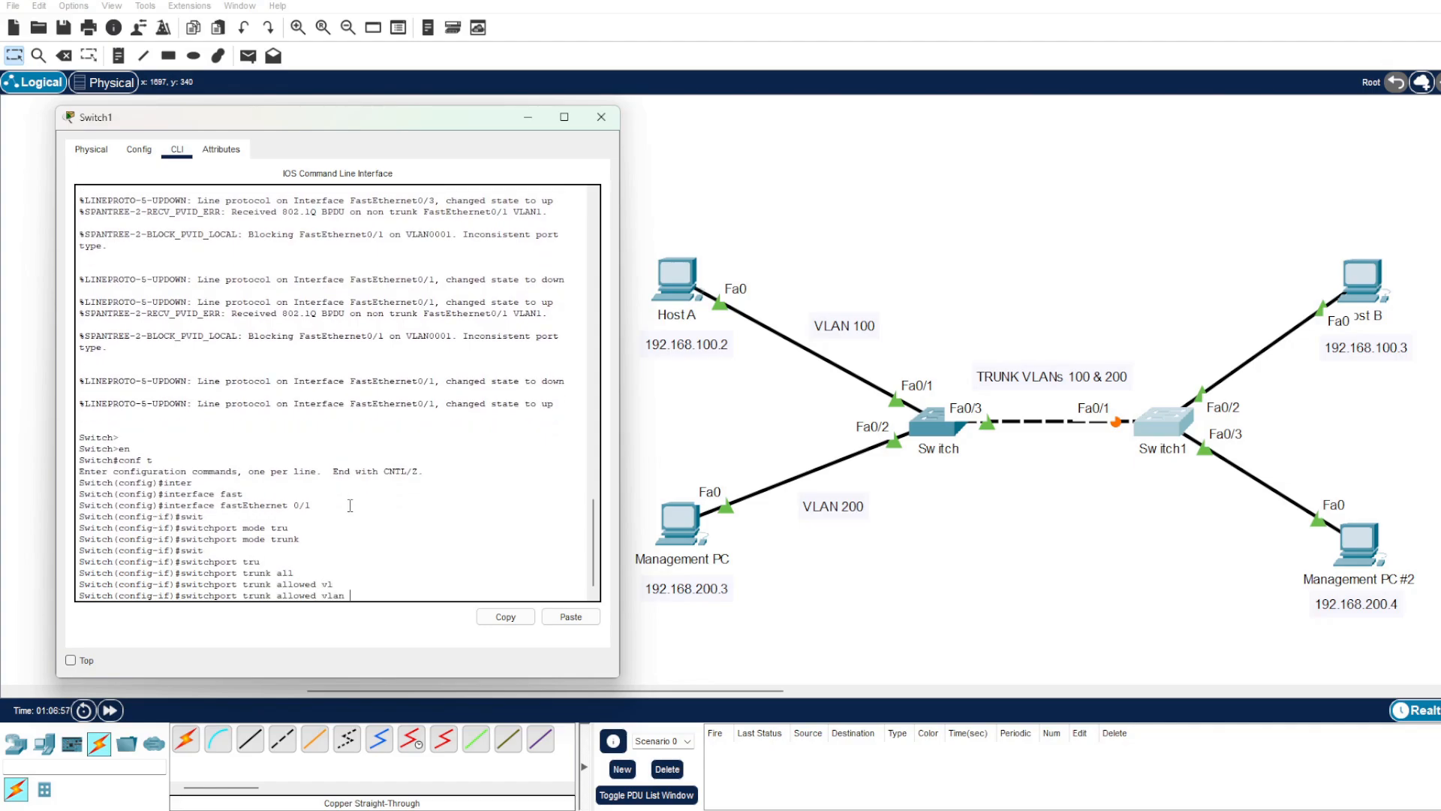
type("100,200")
key("Return")
key("Return")
type("en")
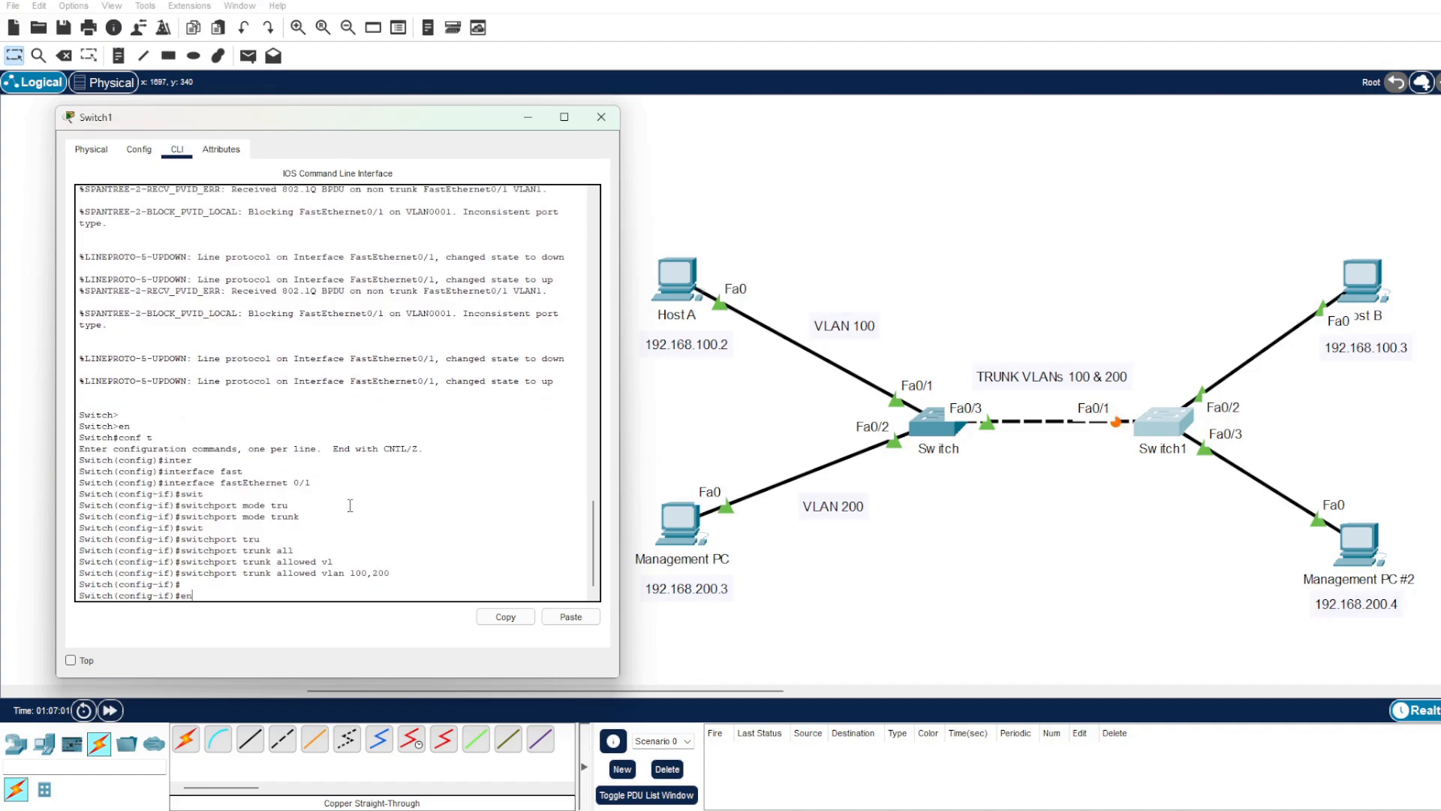
type("d")
key("Return")
key("Return")
key("Return")
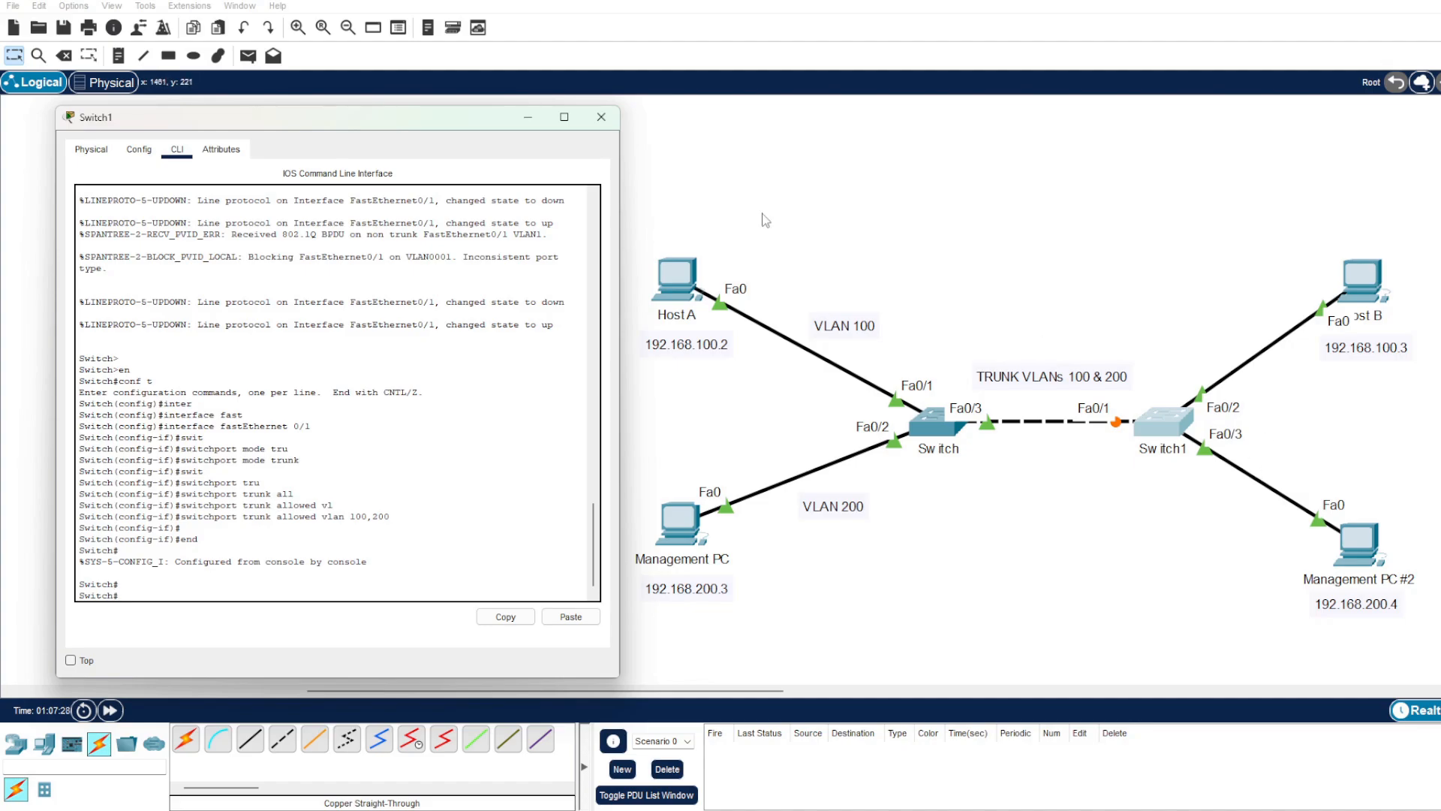
Step: Add note labels VLAN 100 beside Host B's link and VLAN 200 beside Management PC #2's link, positioned clear of the cables
left_click(118, 56)
left_click(1241, 320)
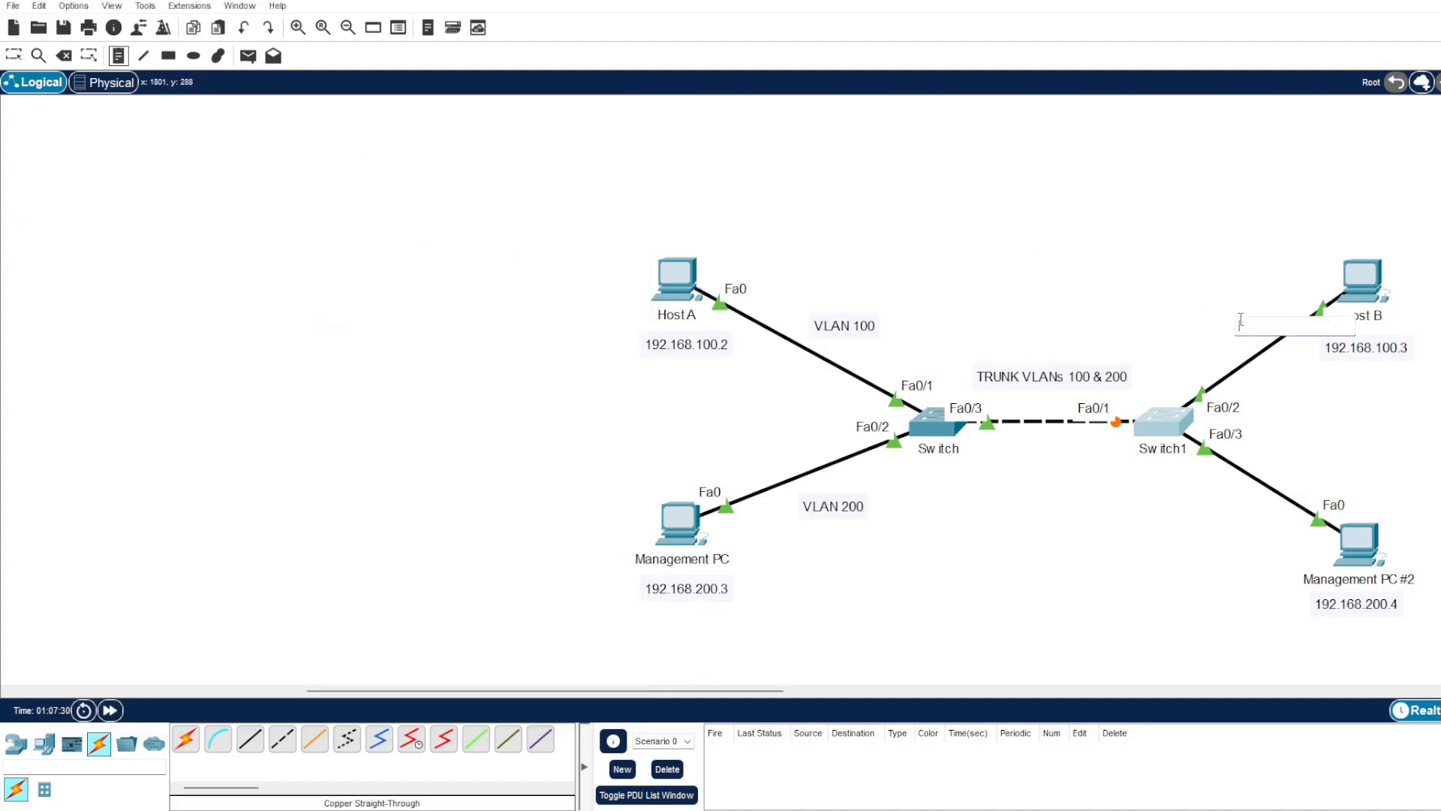
type("VLAN 100")
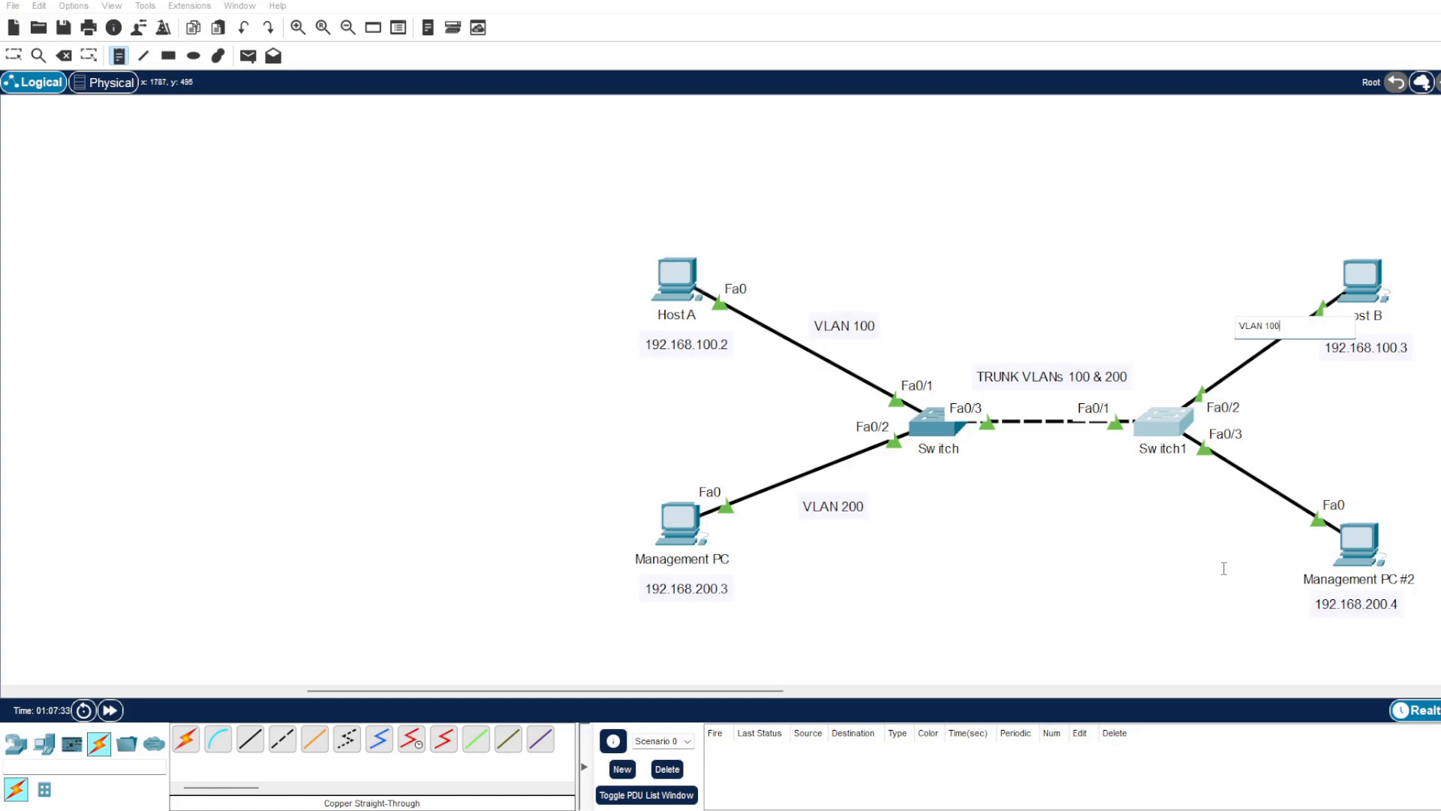
left_click(1240, 507)
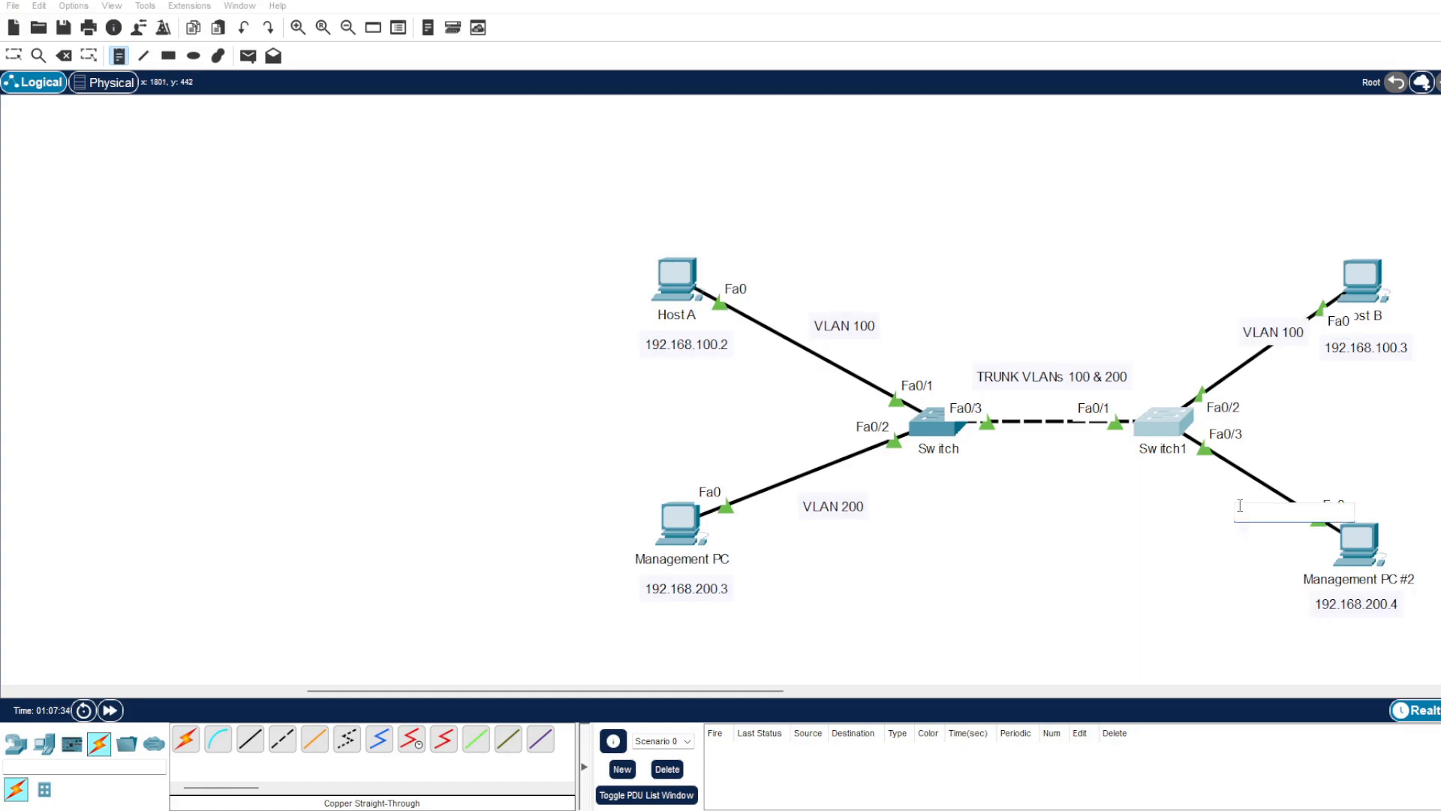
type("VLAN 200")
key("Escape")
left_click_drag(1262, 523, 1231, 524)
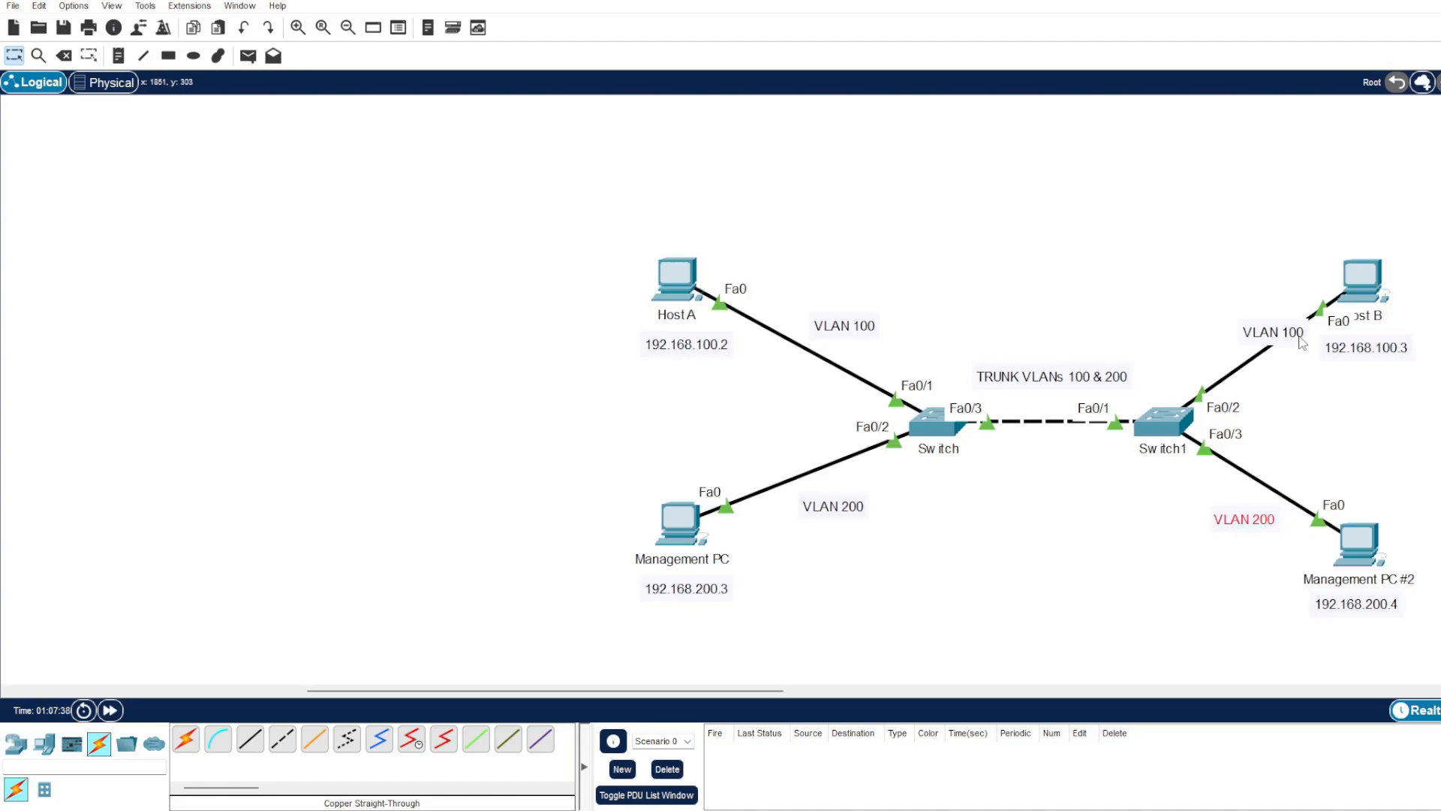
left_click_drag(1299, 336, 1267, 323)
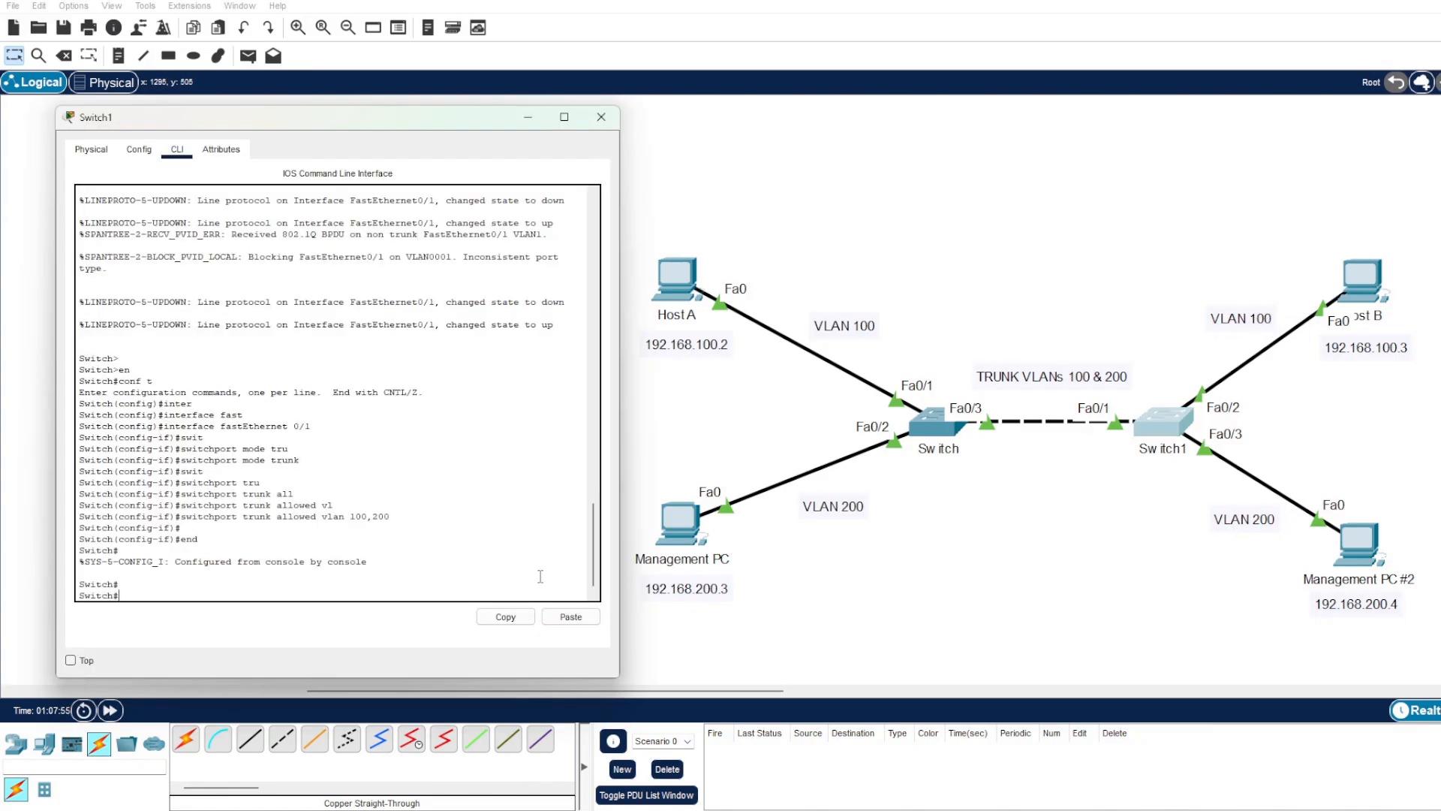
Step: In Switch1's command line, enter global configuration mode and set interface fastEthernet 0/2 to switchport mode access
type("CONF T")
key("Return")
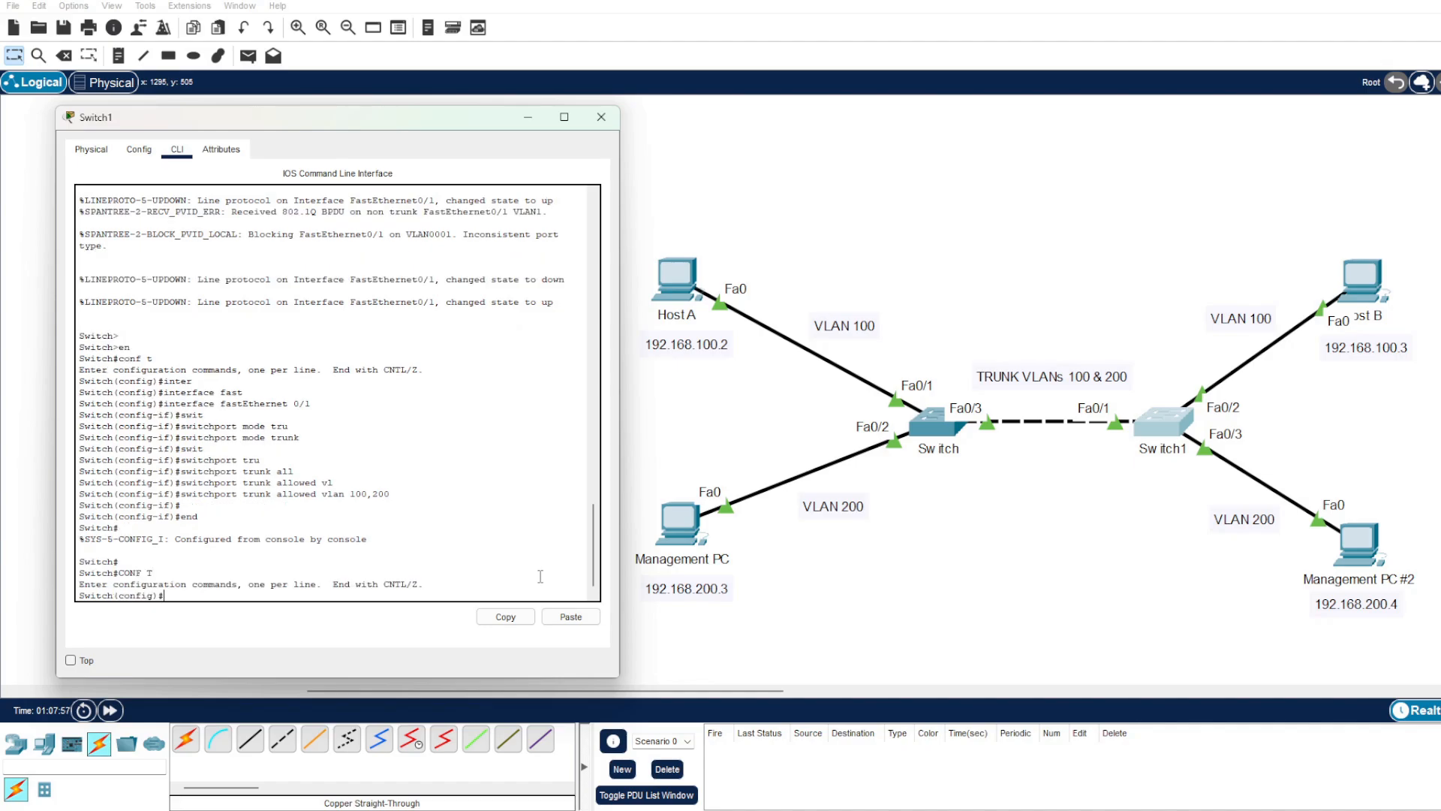
type("inet")
key("Tab")
type("int")
key("Tab")
type("fast")
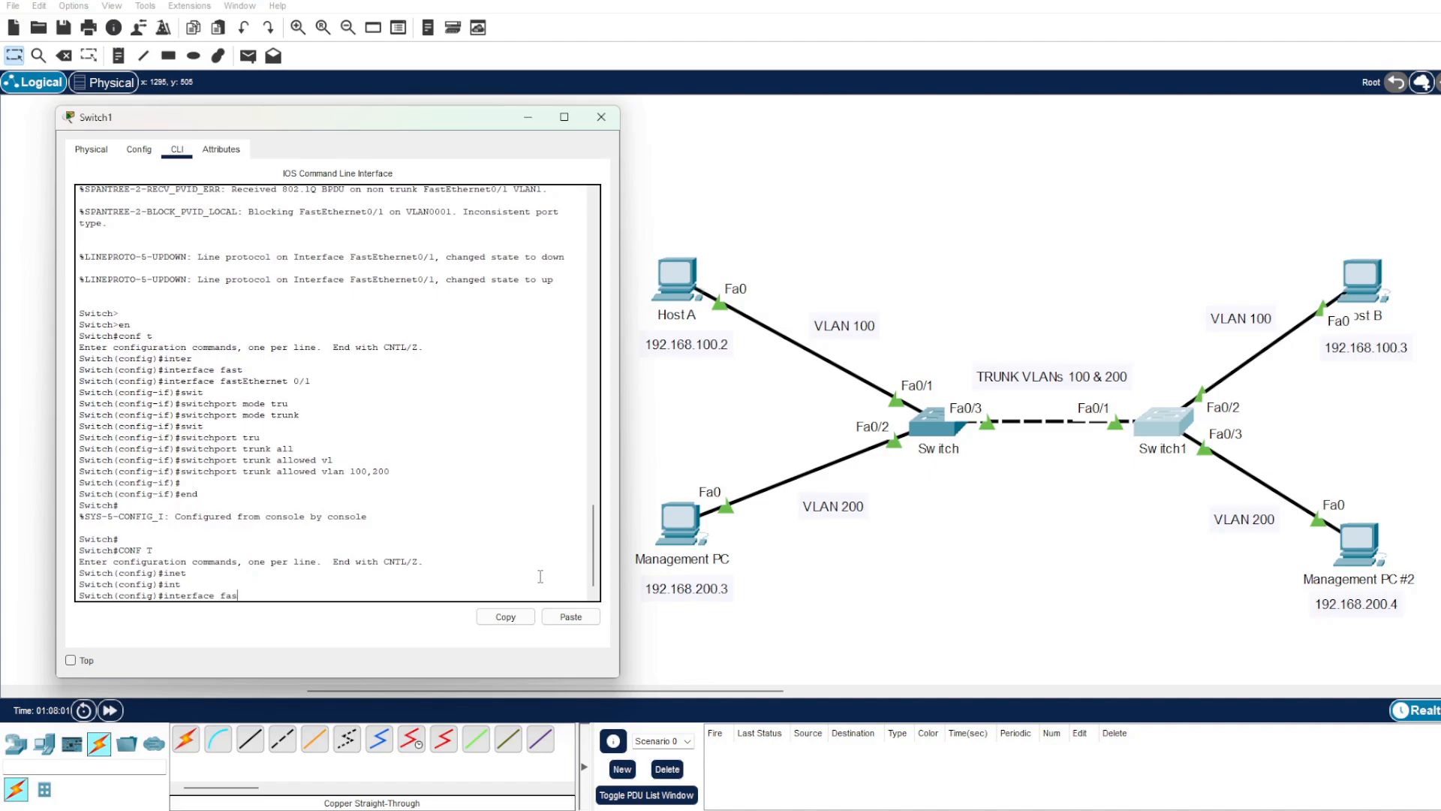
key("Tab")
type("0/2")
key("Return")
type("swit")
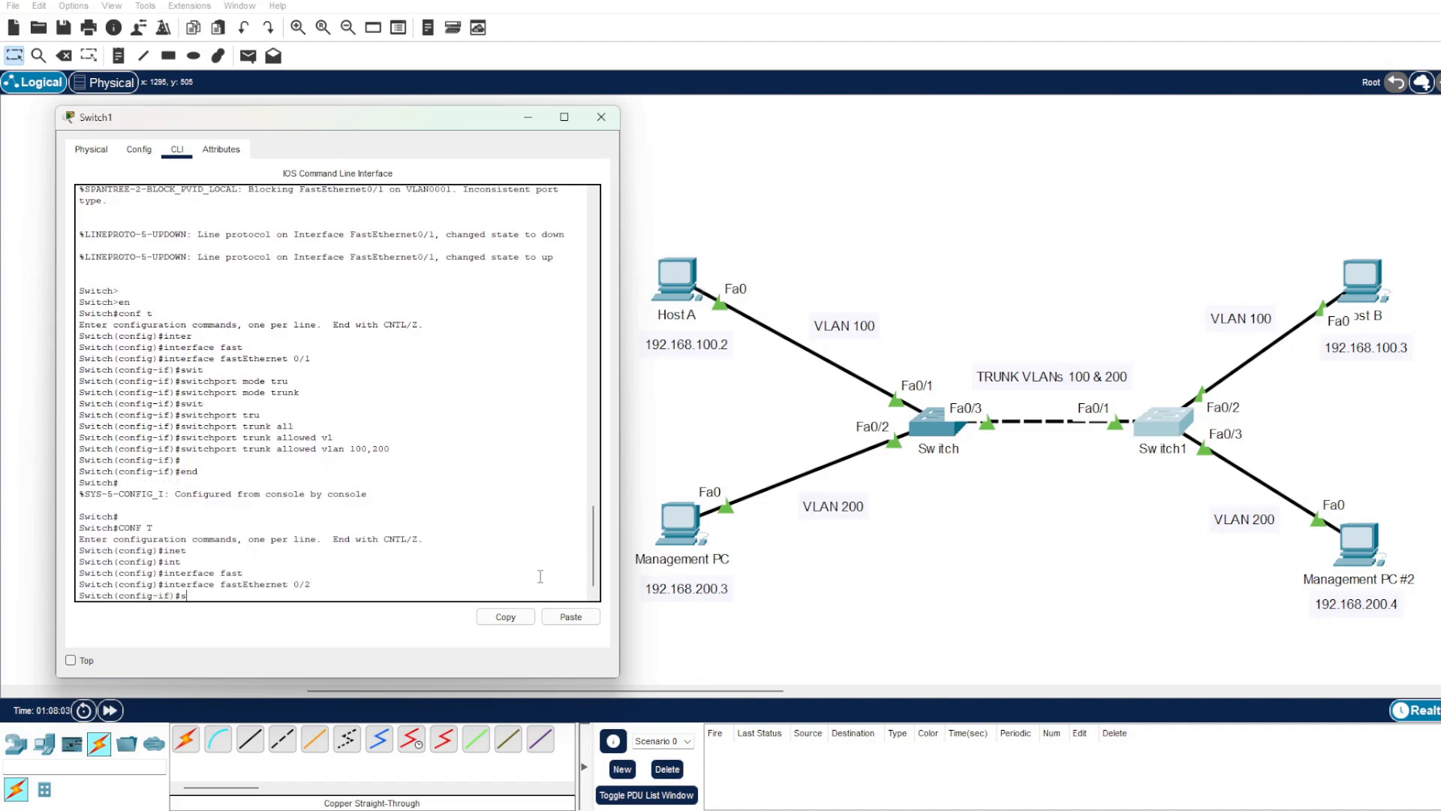
key("Tab")
type("mode acc")
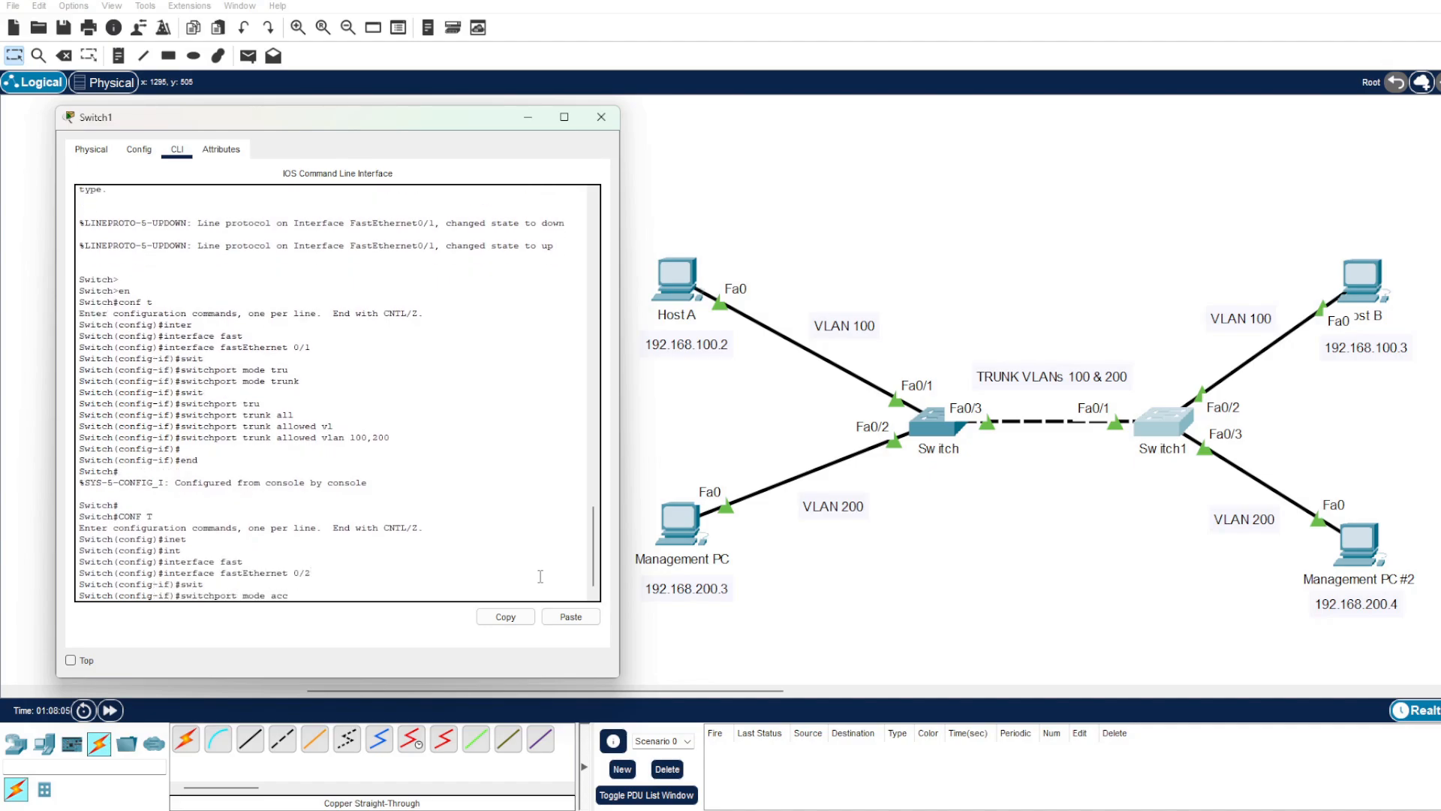
key("Tab")
key("Return")
Step: Assign access VLAN 100 to Switch1's fastEthernet 0/2 and exit the interface configuration
type("swit")
key("Tab")
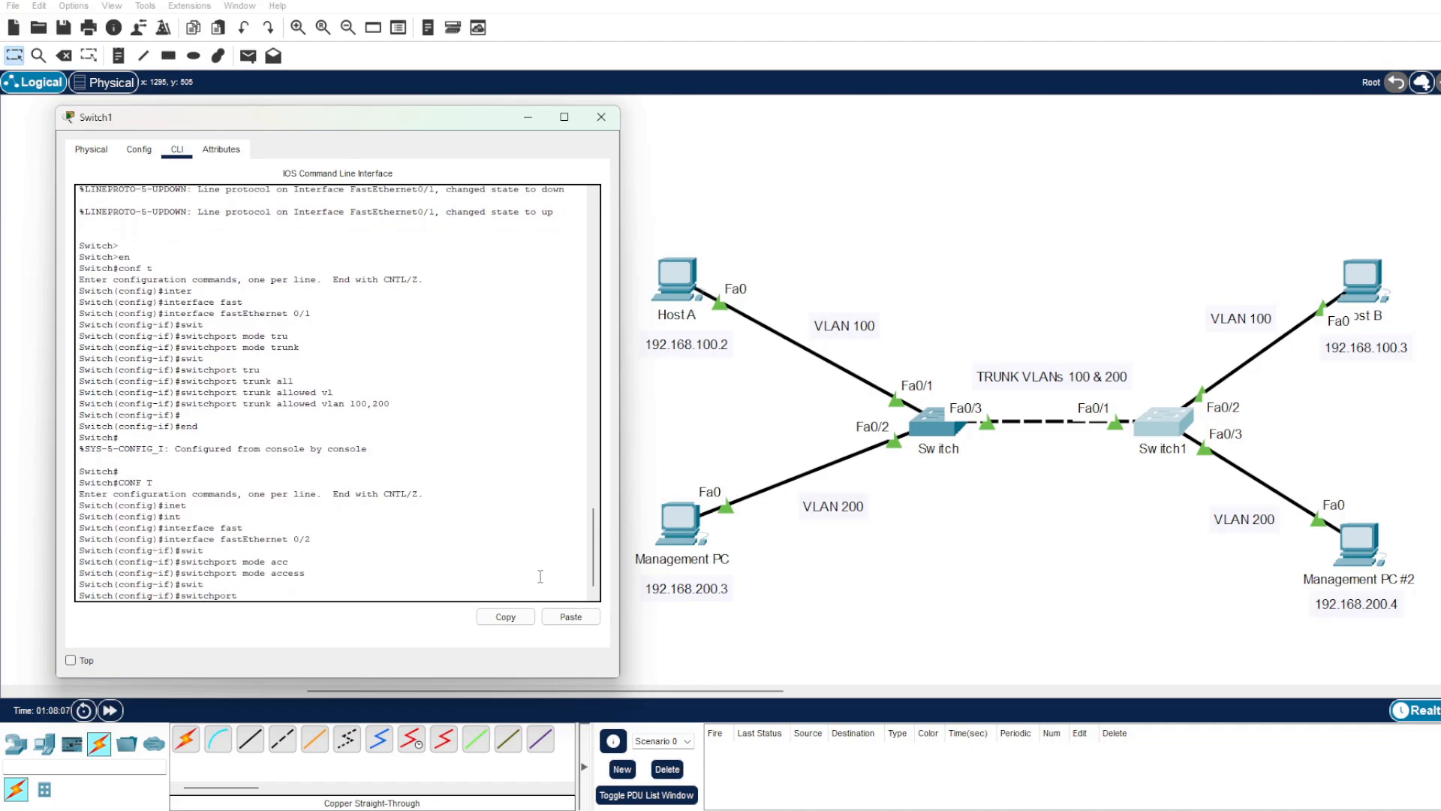
type("acc")
key("Tab")
type("vlan")
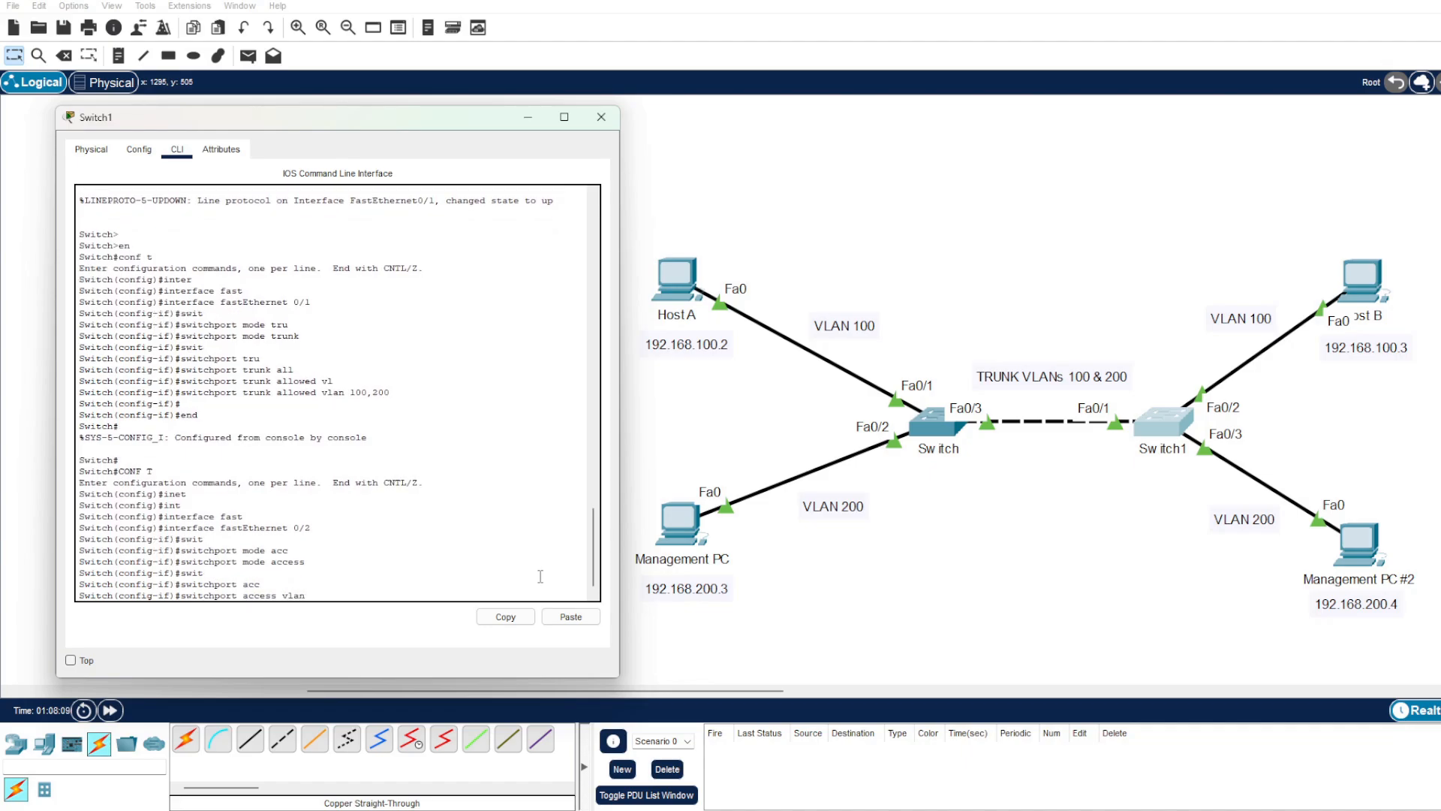
type(" 100")
key("Return")
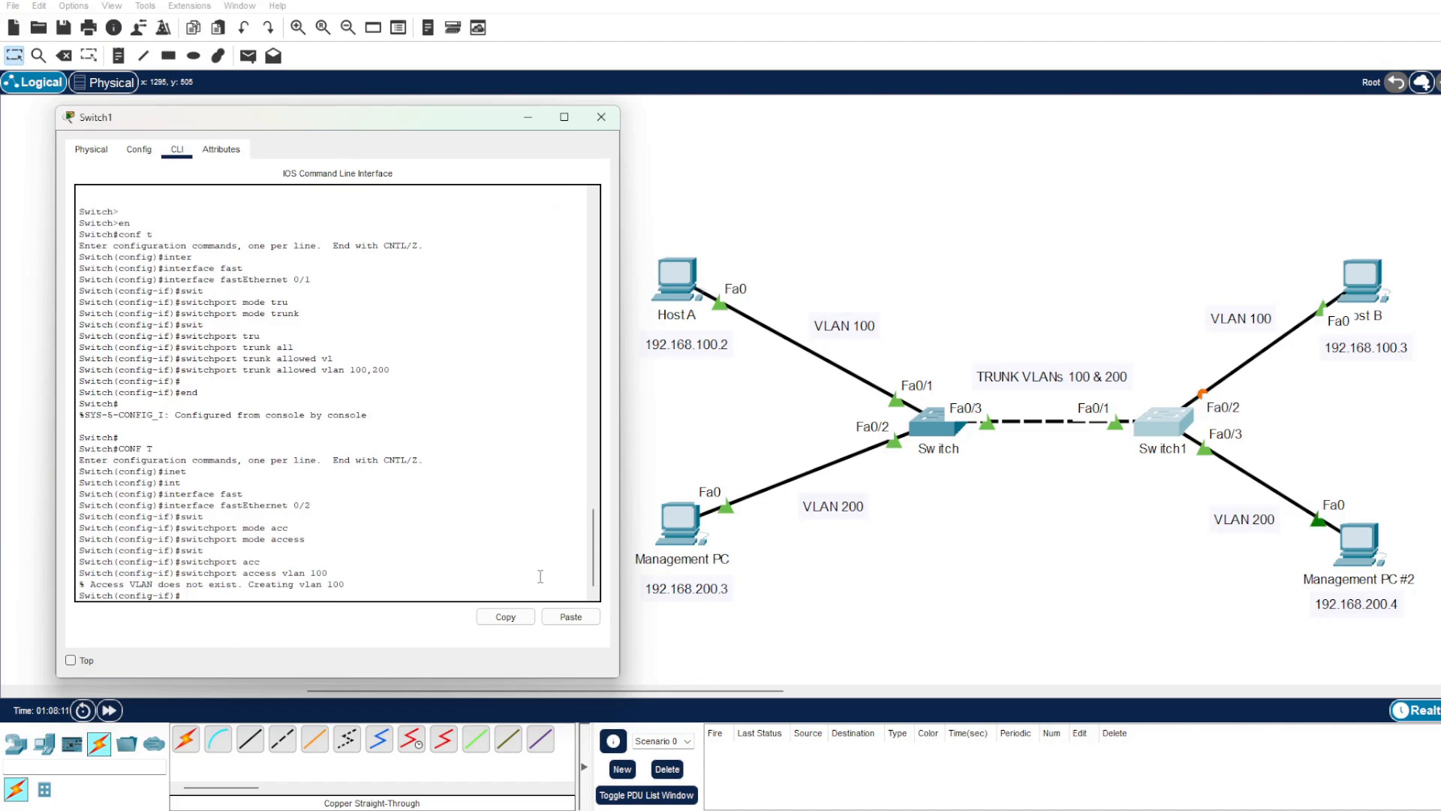
key("Return")
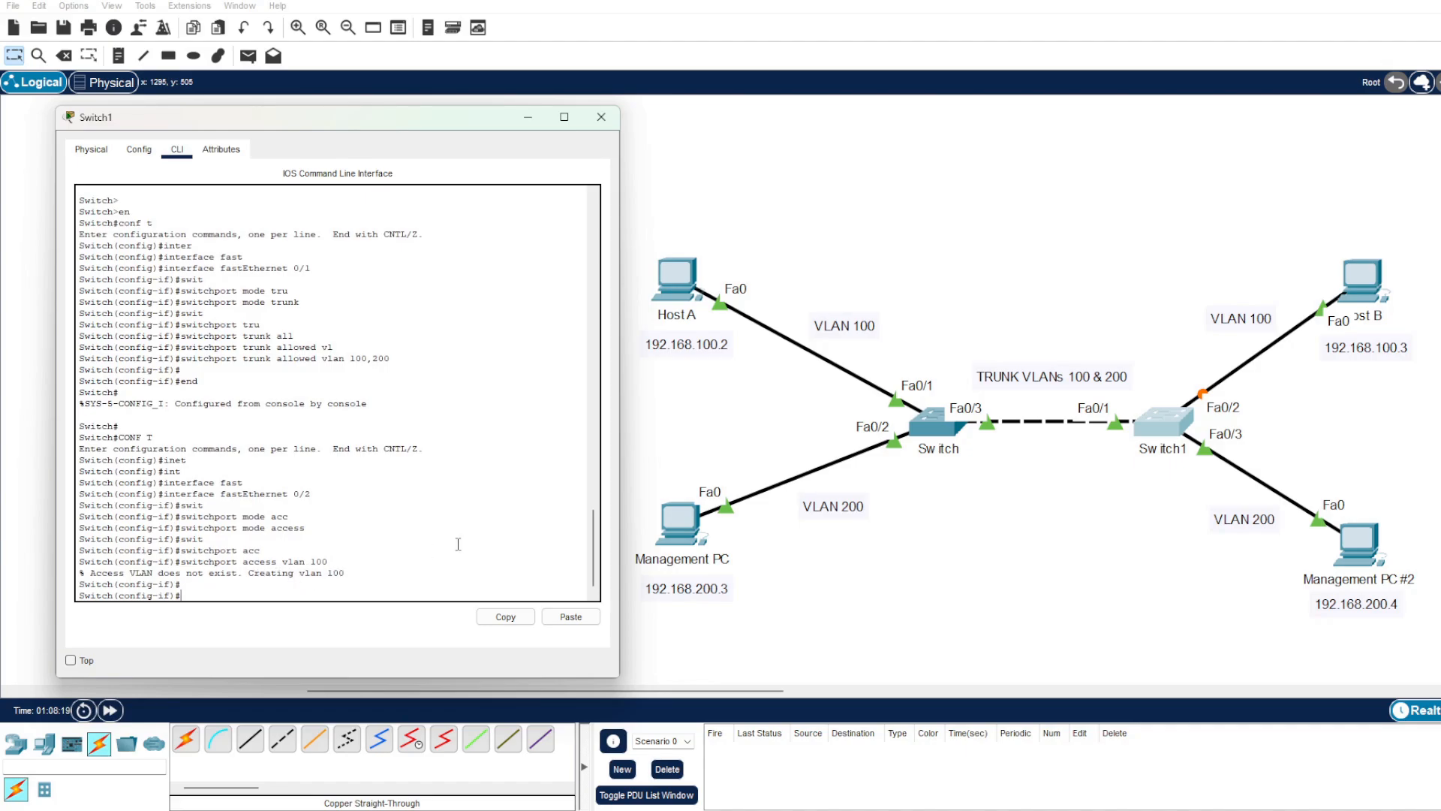
type("exit")
key("Return")
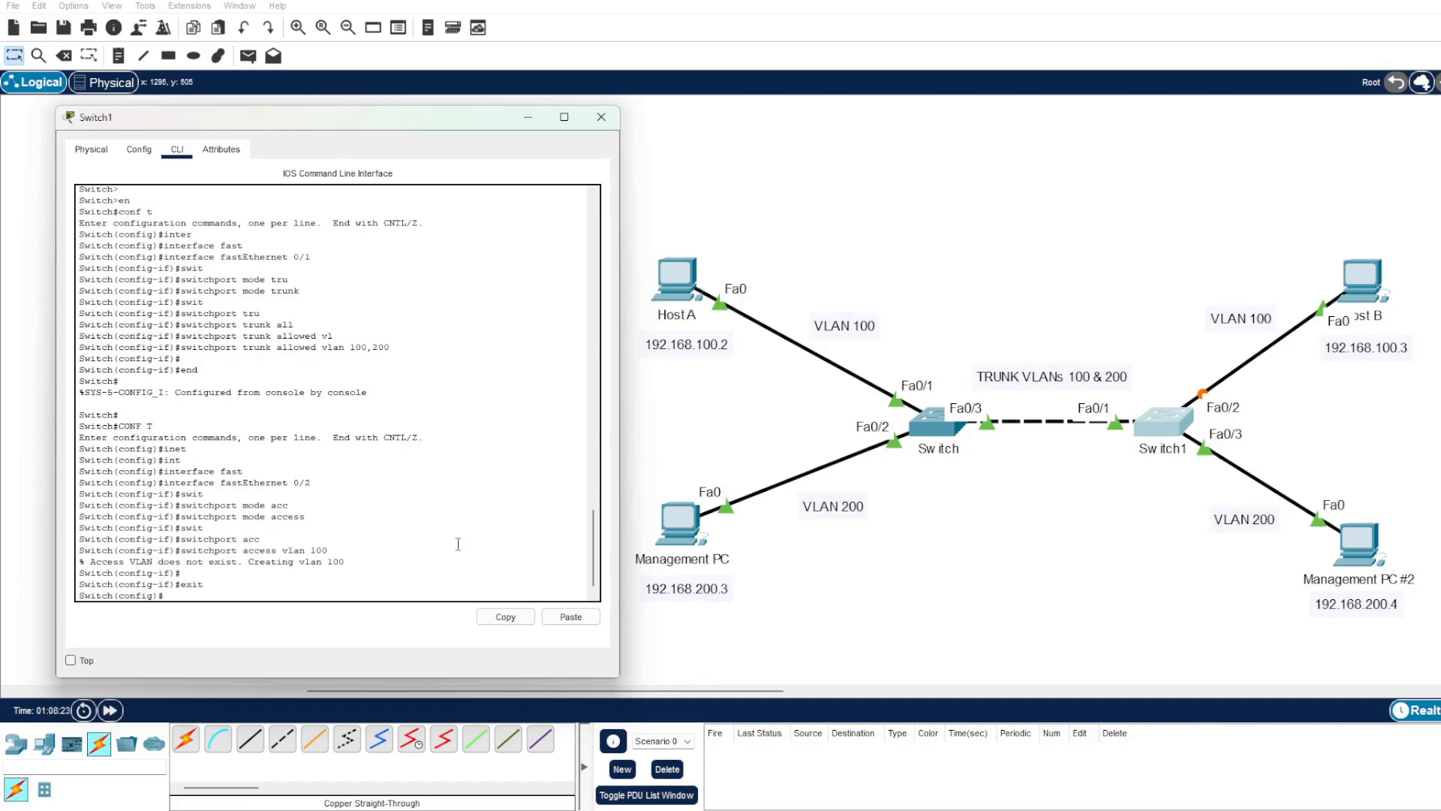
Step: Set Switch1's interface fastEthernet 0/3 to switchport mode access
type("inter")
key("Tab")
type("fast")
key("Tab")
type("0/3")
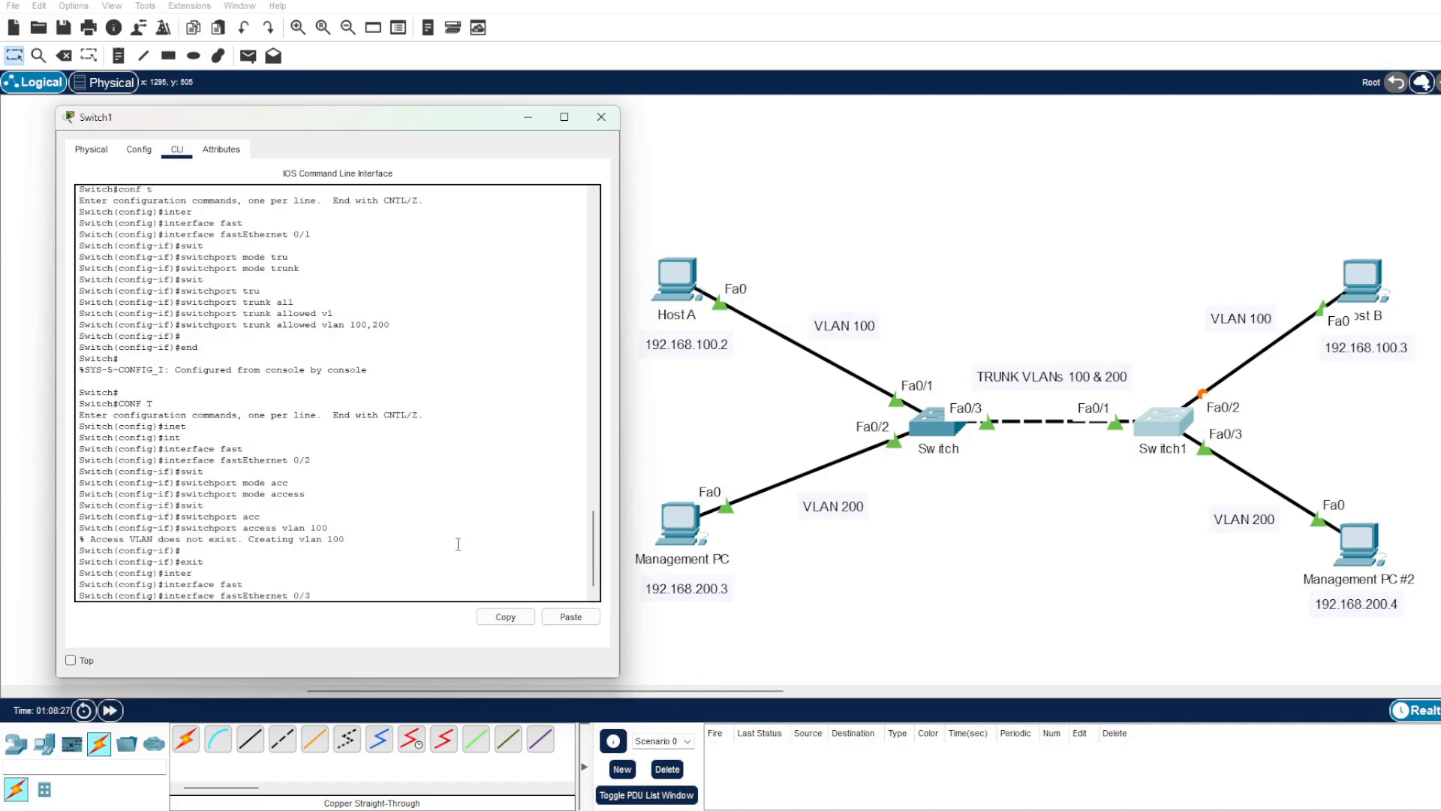
key("Return")
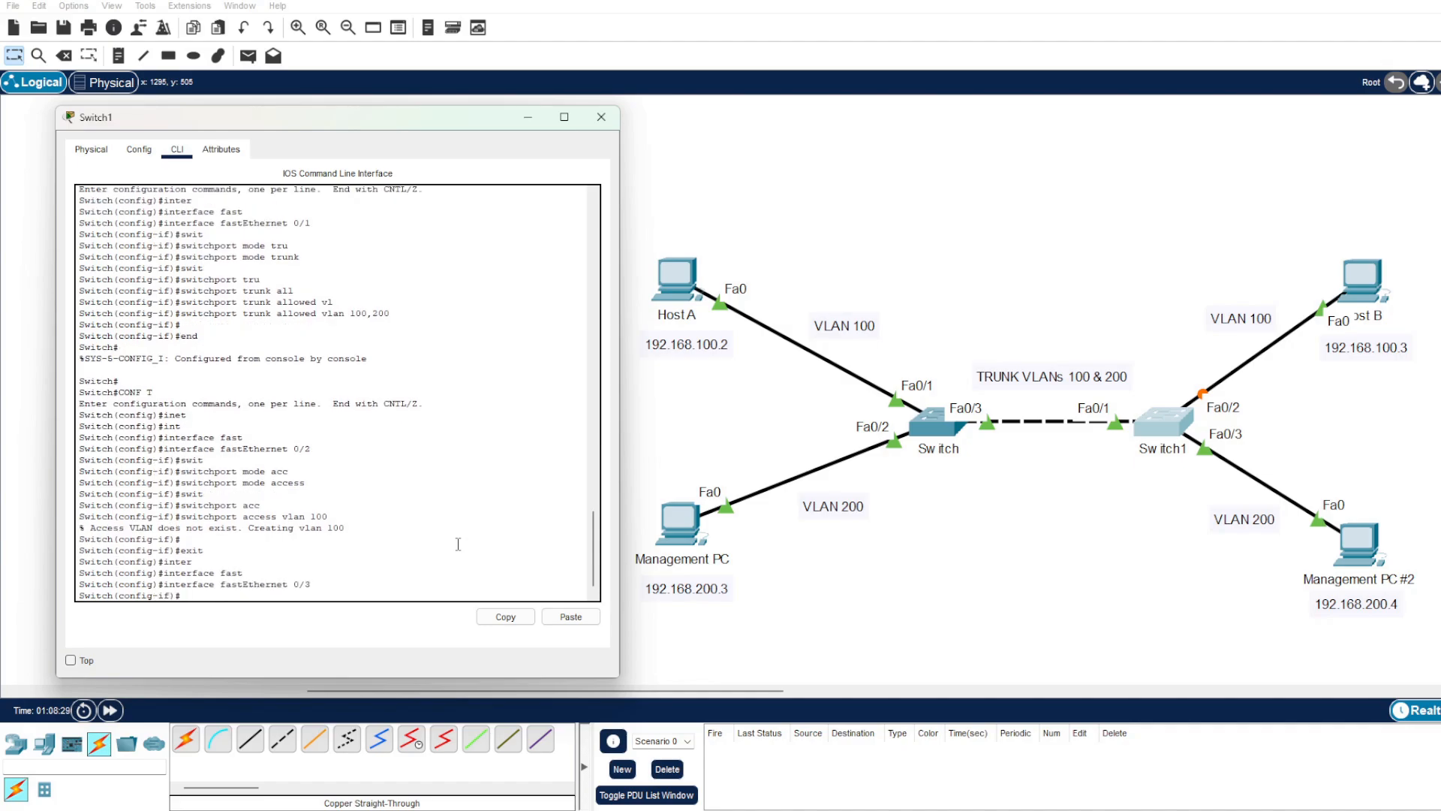
type("swit")
key("Tab")
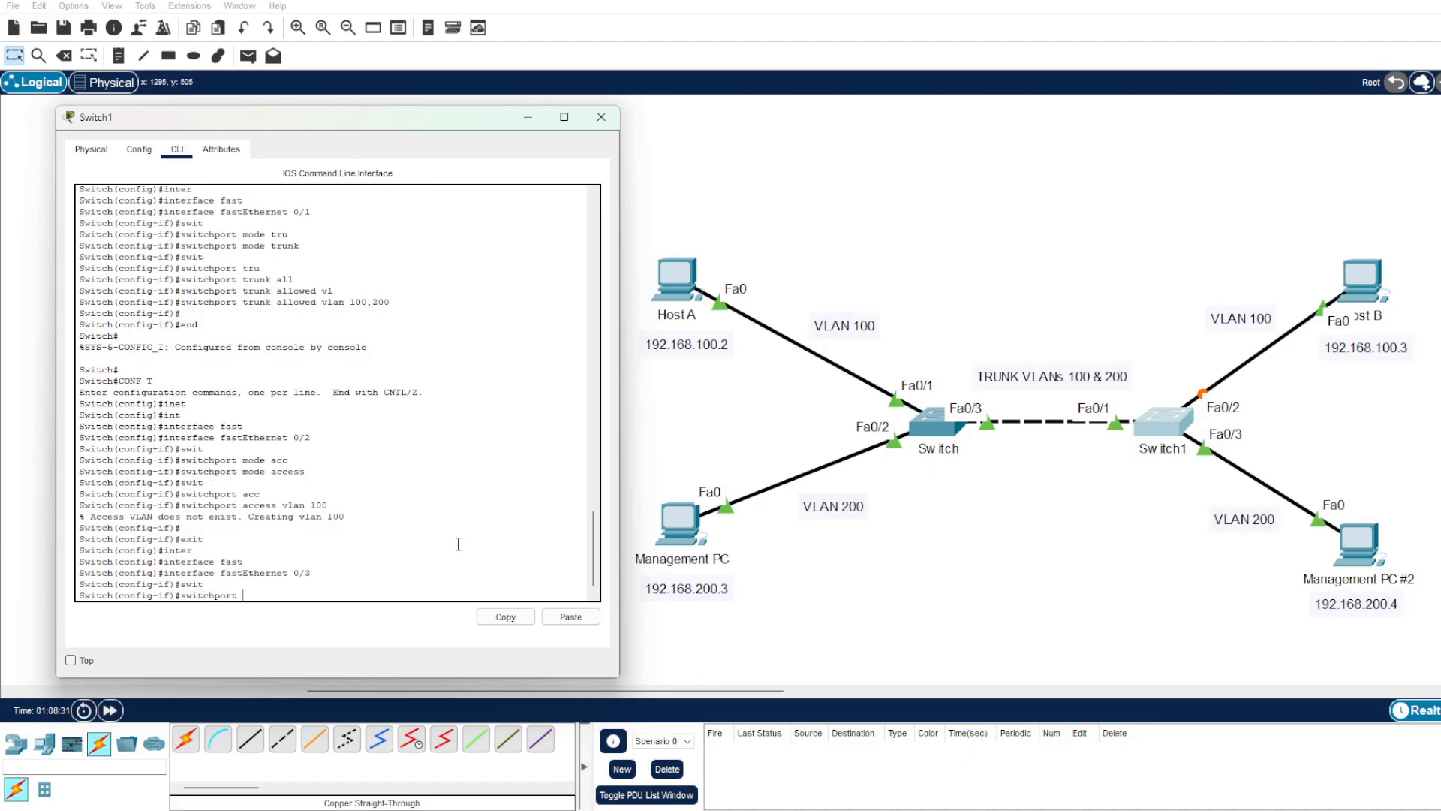
type("m,")
key("BackSpace")
type("ode acc")
key("Tab")
key("Return")
Step: Assign access VLAN 200 to Switch1's fastEthernet 0/3 and end configuration mode
type("swi")
key("Tab")
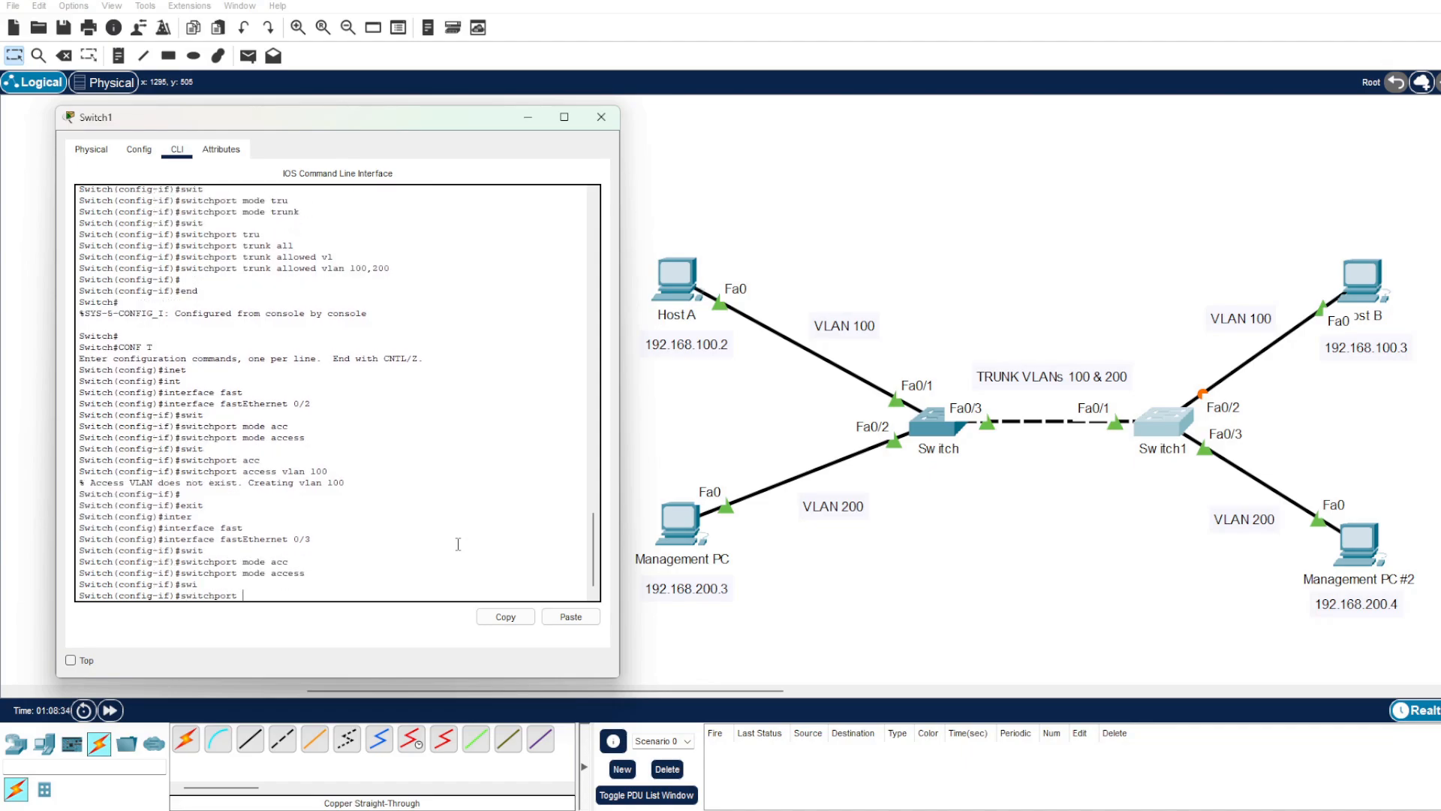
type("acc")
key("Tab")
type("vlan 200")
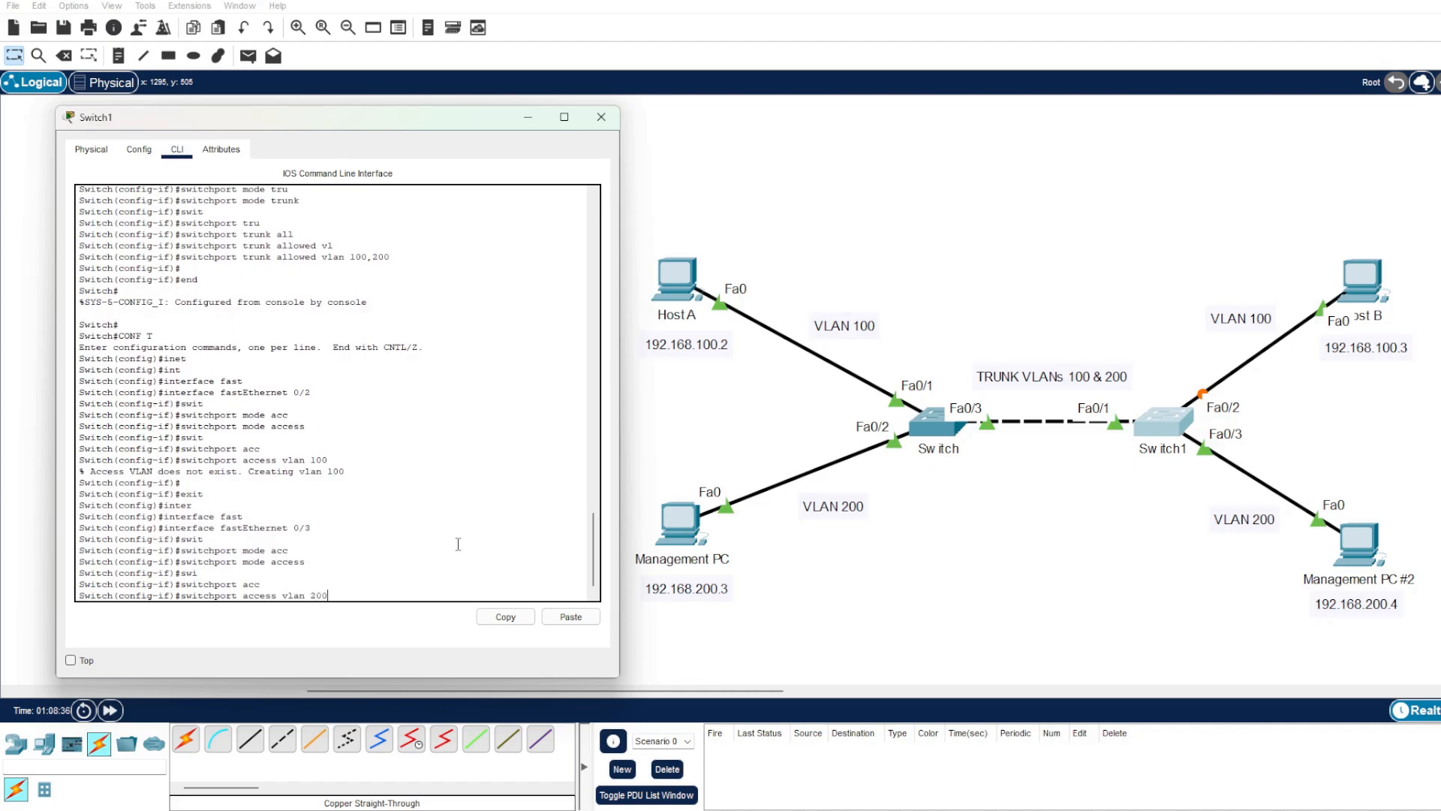
key("Return")
key("Return")
key("Return")
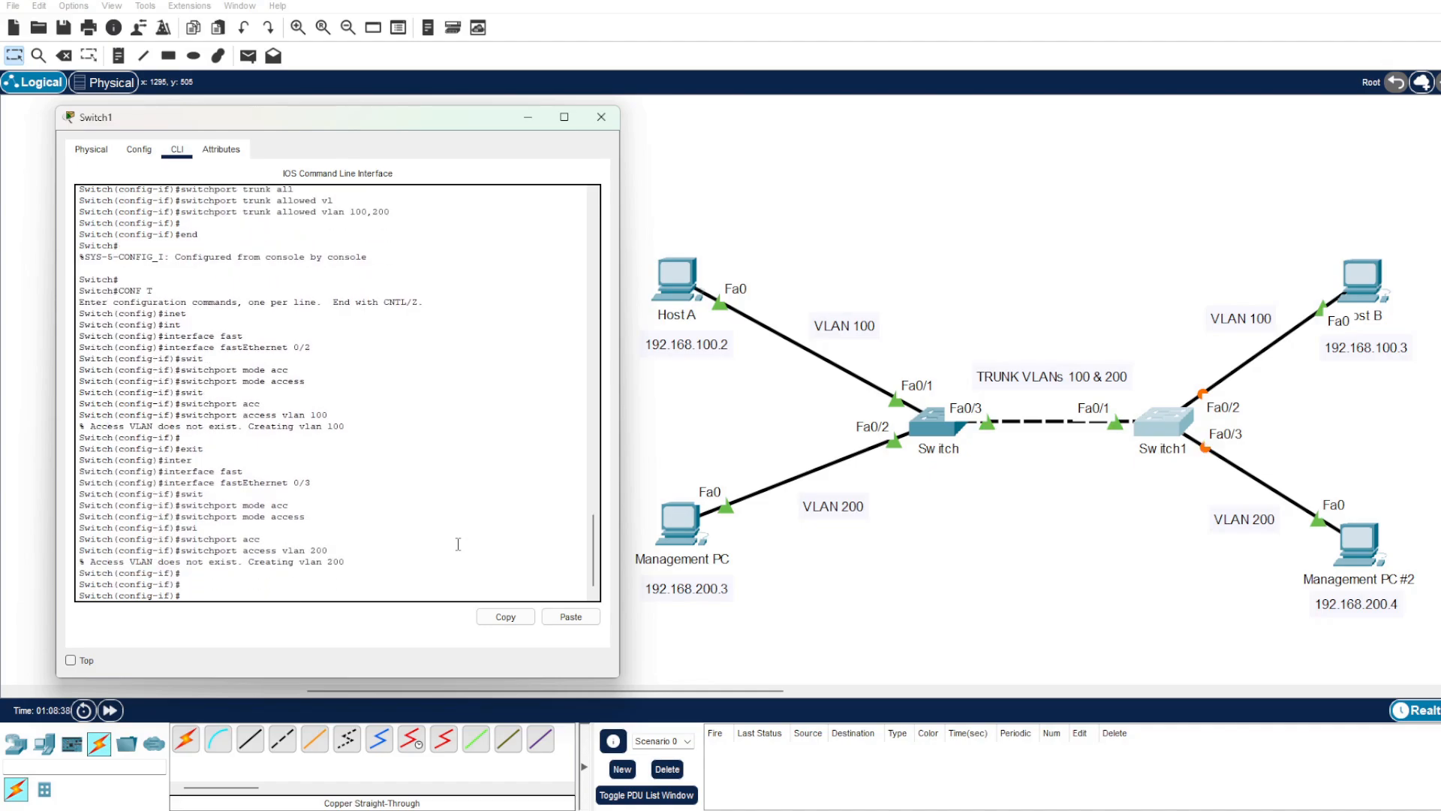
type("end")
key("Return")
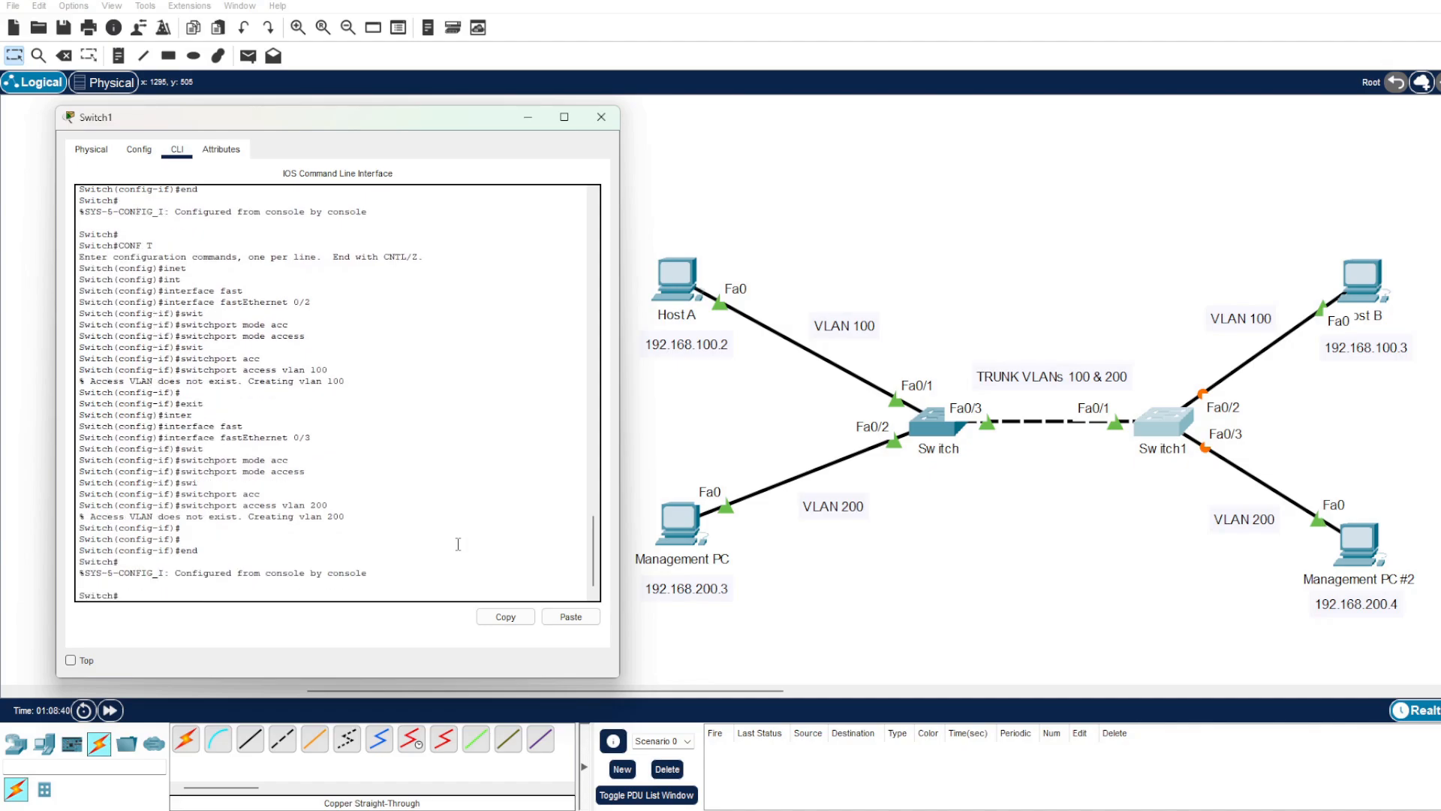
Step: Display Switch1's VLAN table with sh vlan to check the port assignments
key("Return")
type("sh vlan")
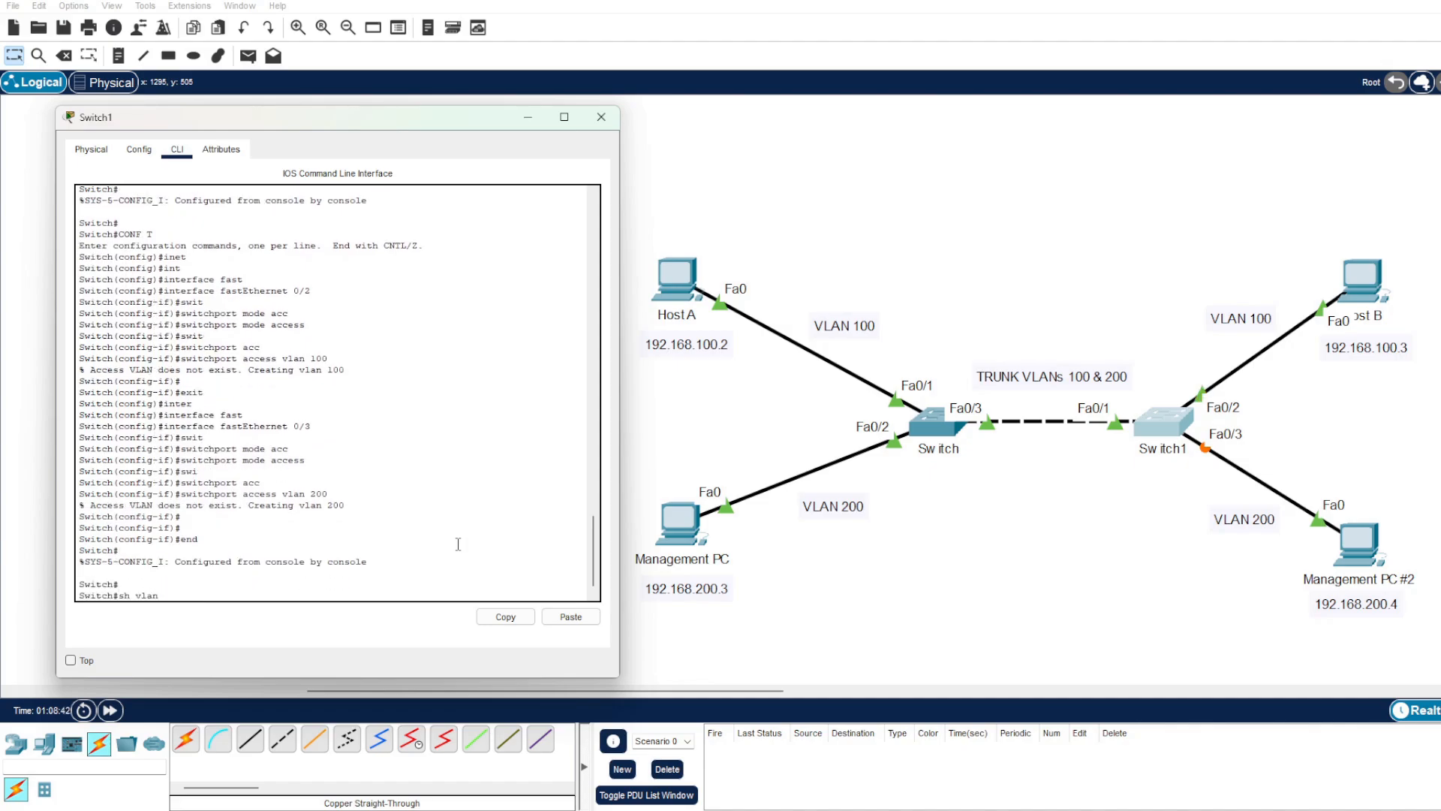
key("Return")
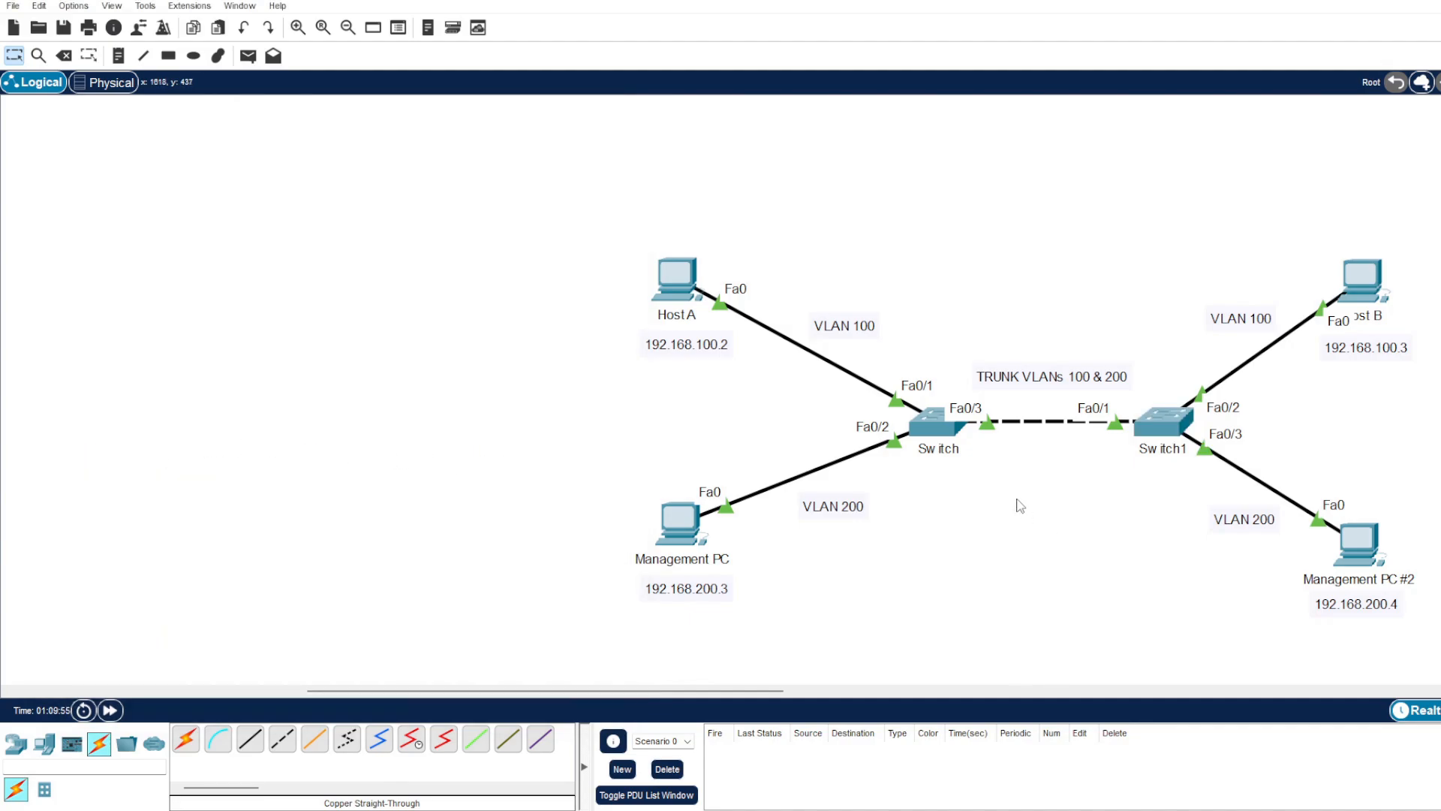
Step: Open the command line of the Switch connected to Host A and display its trunk status with sh interfaces trunk
left_click(938, 429)
left_click_drag(826, 160, 325, 110)
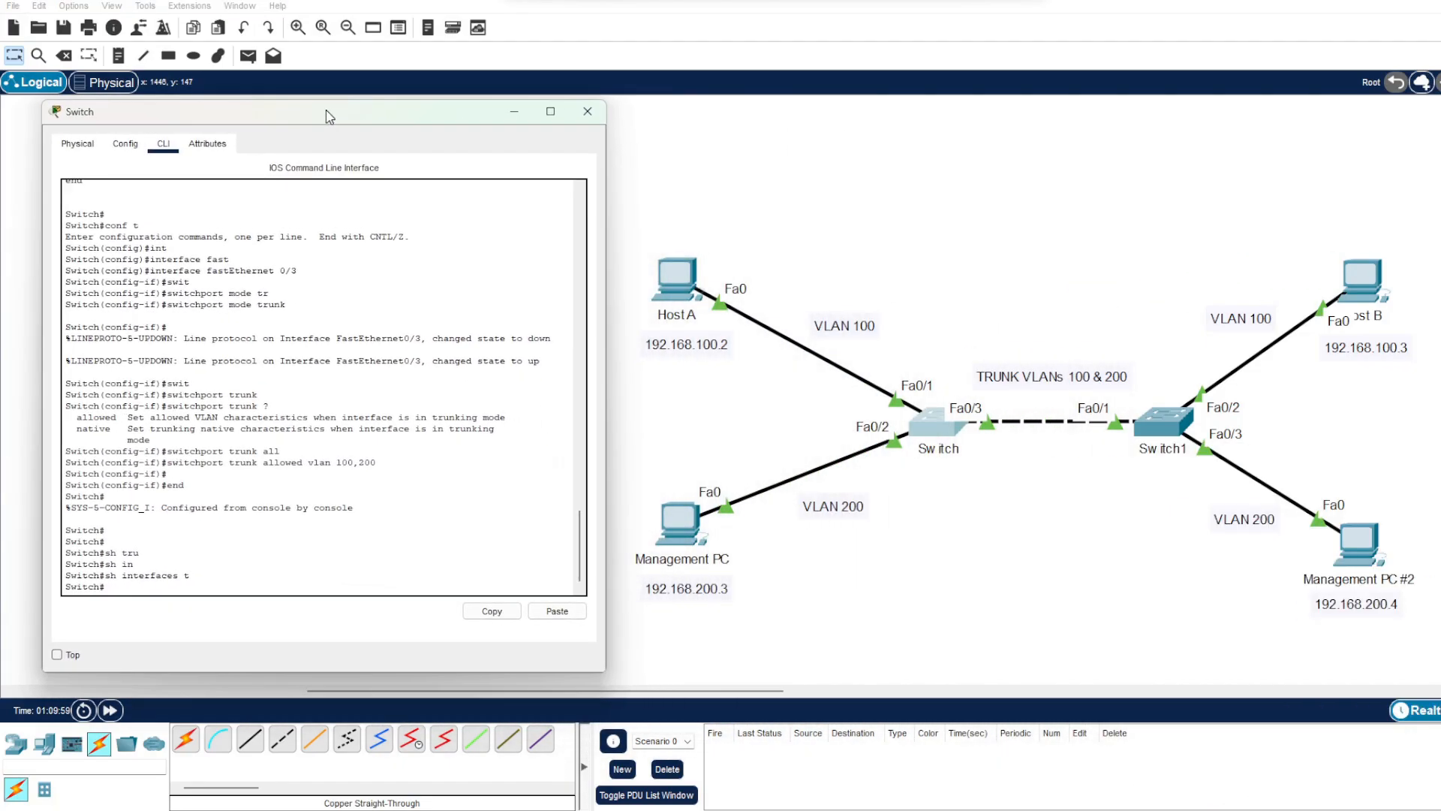
type("sh i")
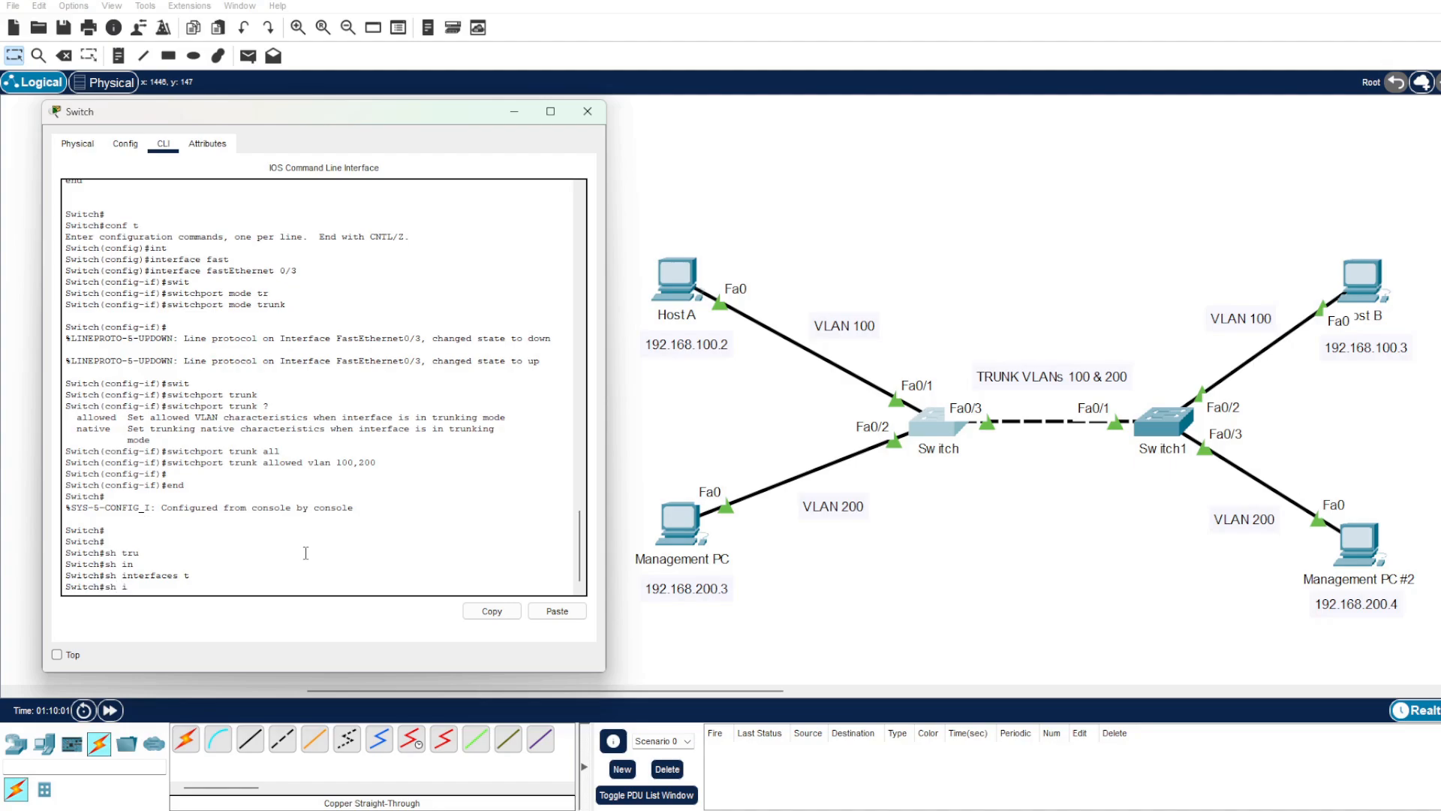
type("nt")
key("Tab")
type("tru")
key("Tab")
key("Return")
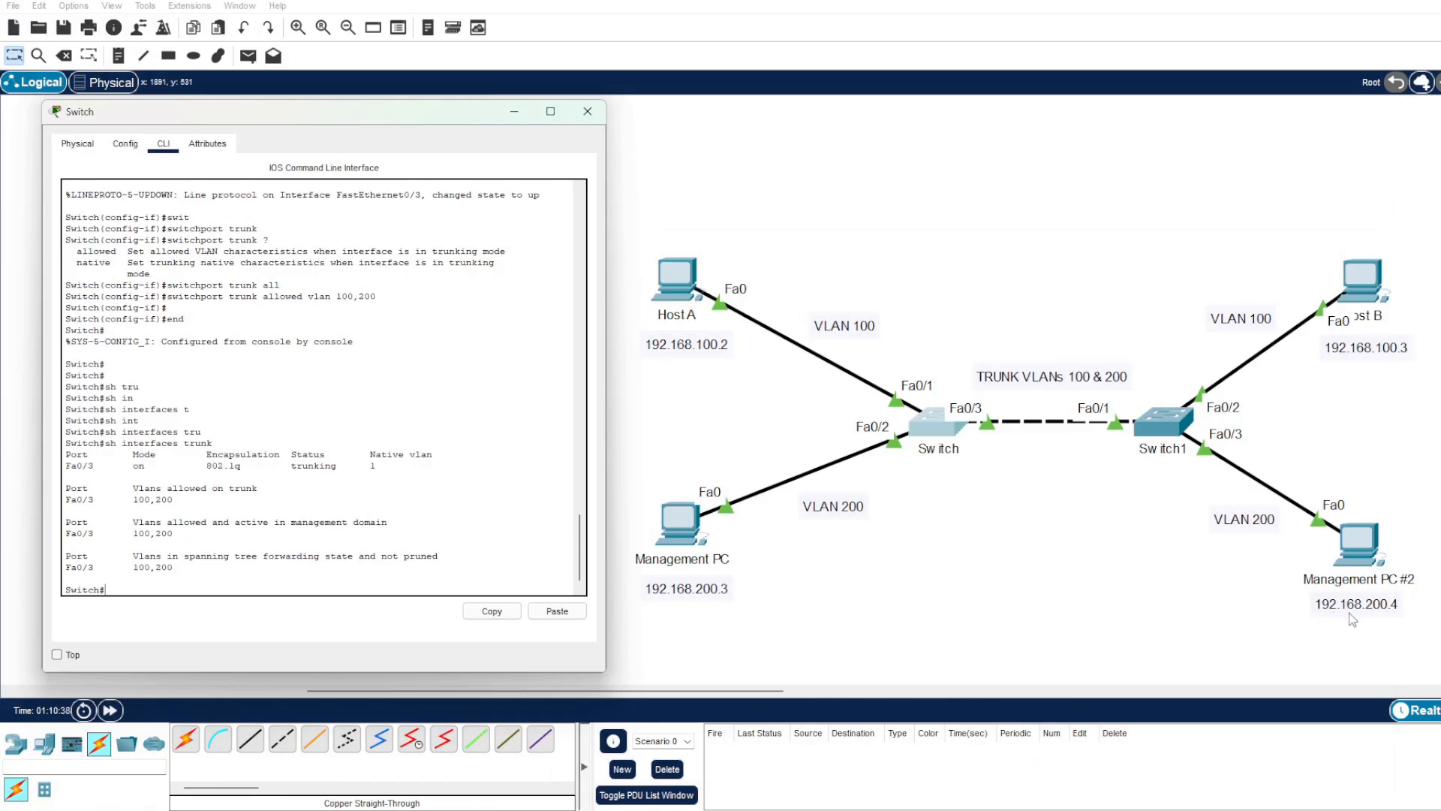
Step: Open the Command Prompt on Management PC #2 and ping Management PC at 192.168.200.3
left_click(1380, 553)
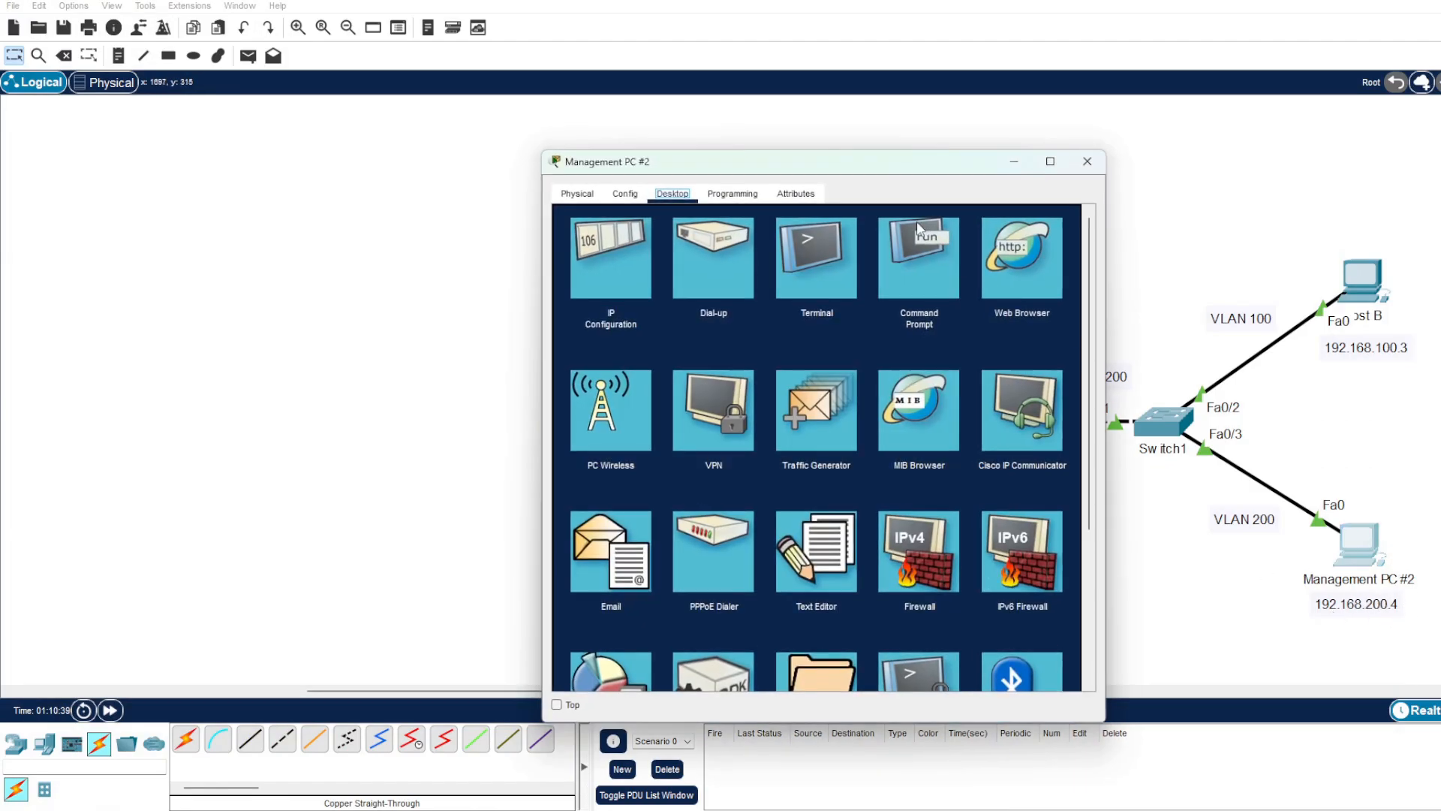
left_click_drag(893, 162, 400, 120)
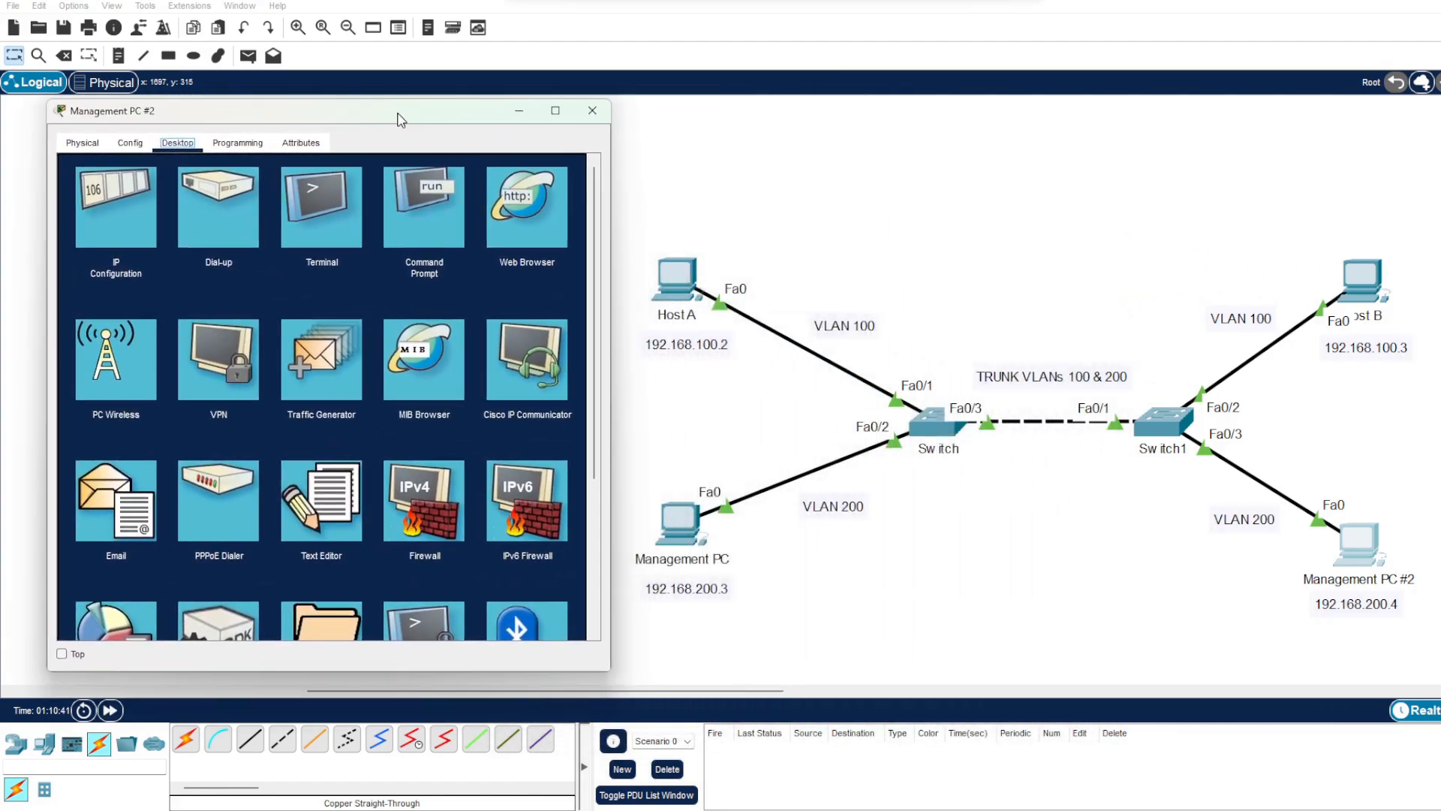
left_click(407, 211)
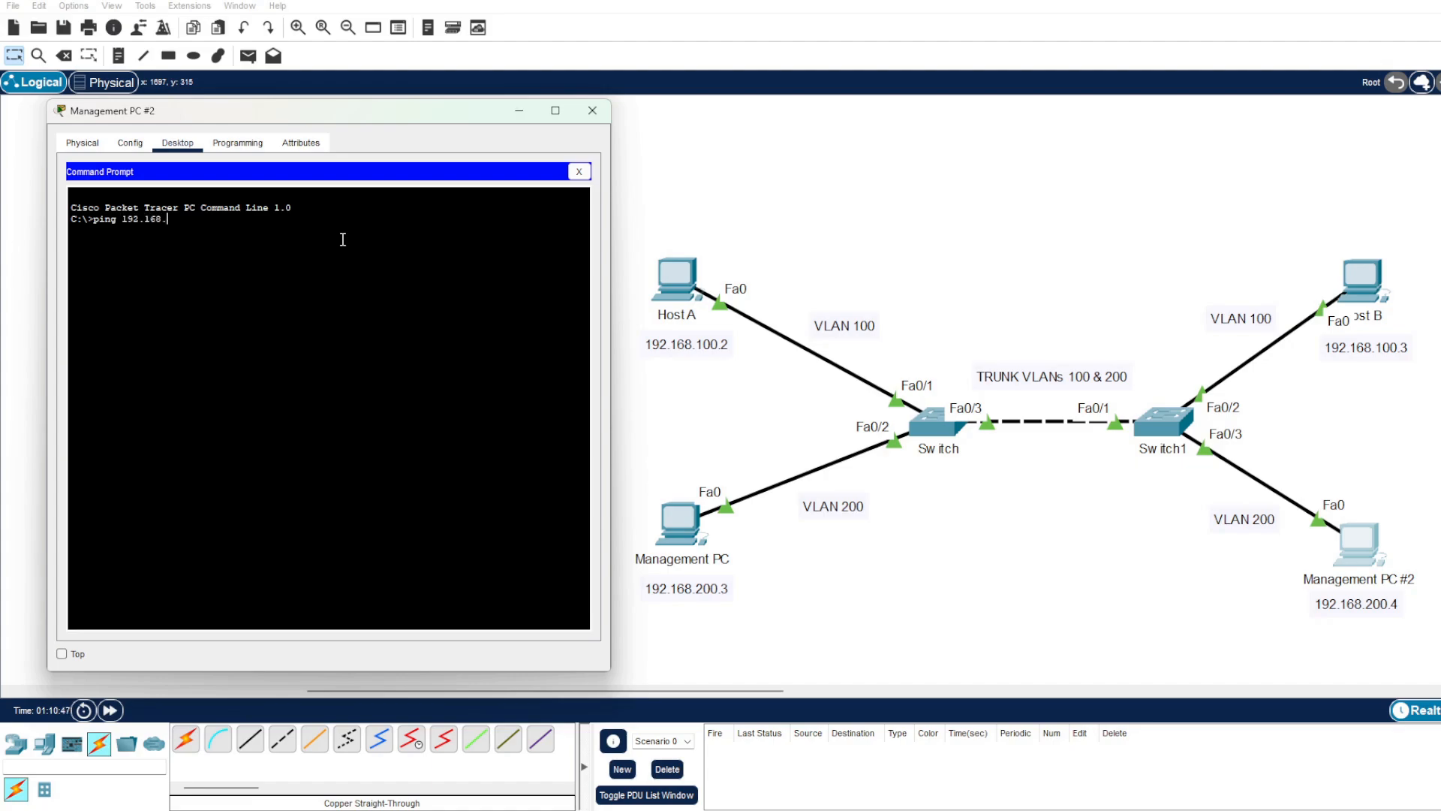
type("ping 192.168.200.3")
key("Return")
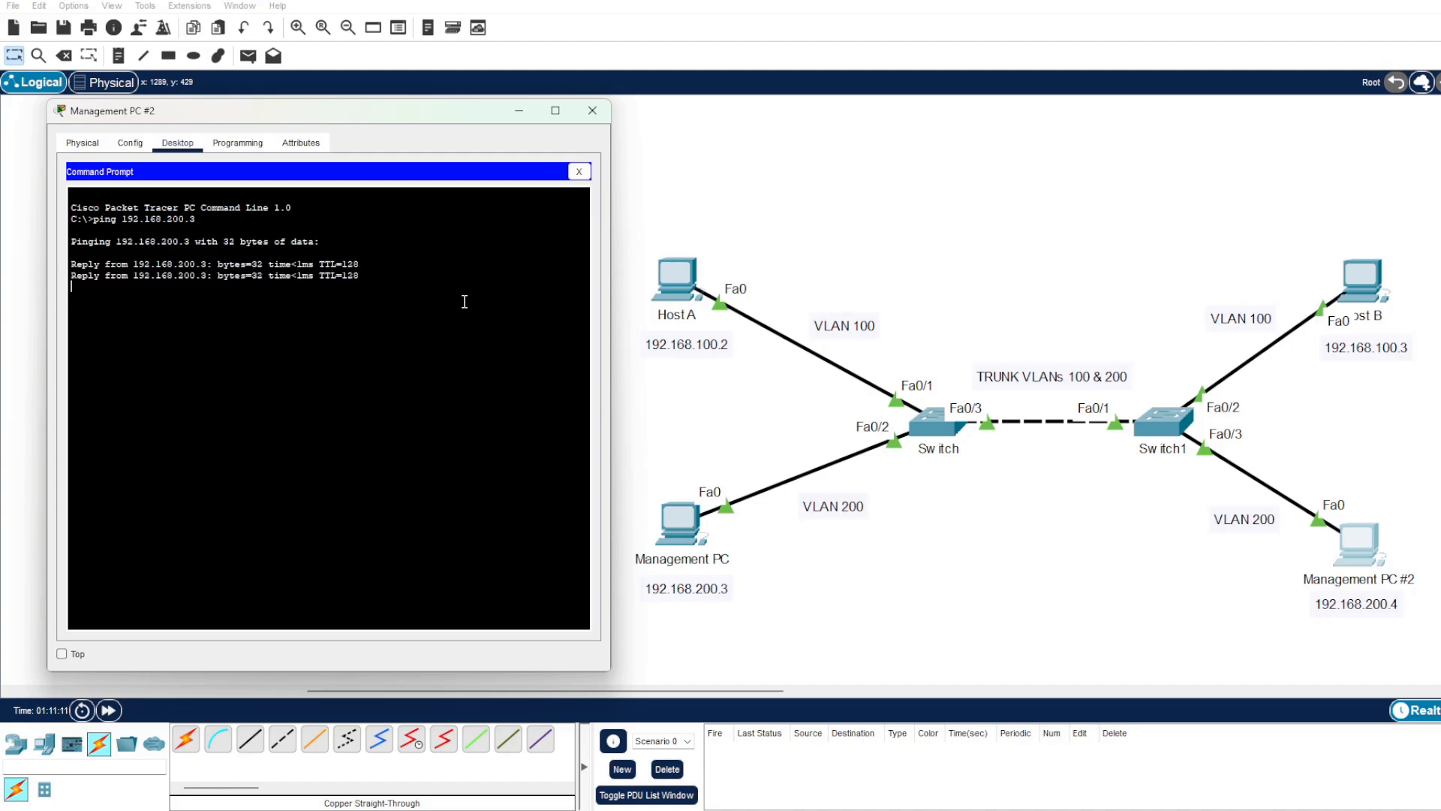